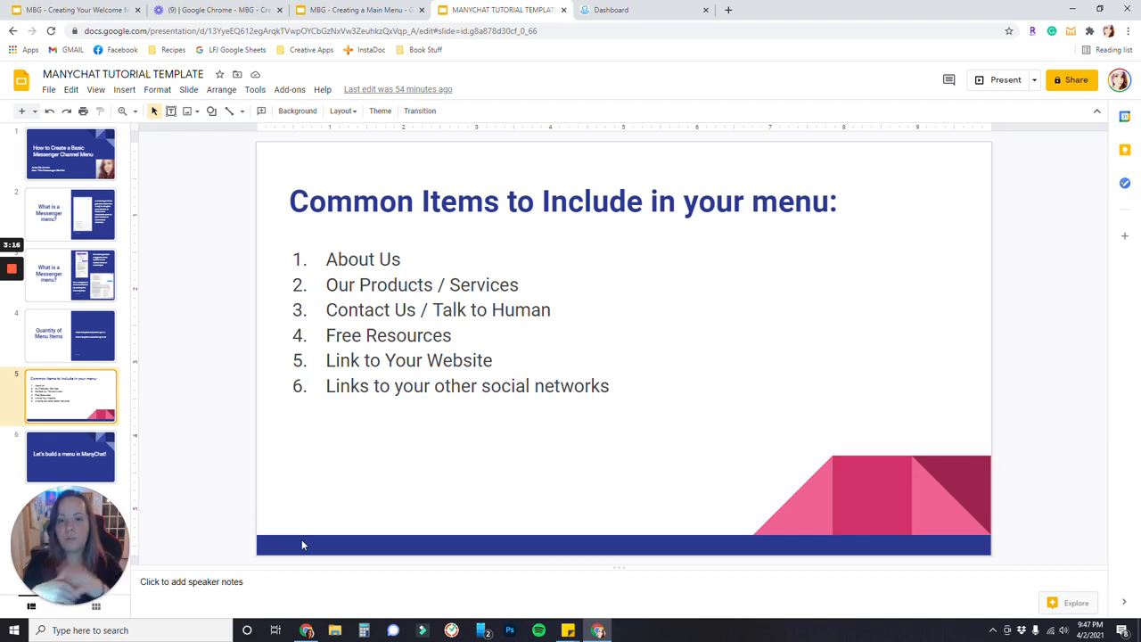
- Switch from the tutorial slides to ManyChat and create an empty flow named Main Menu: About Us
click(90, 440)
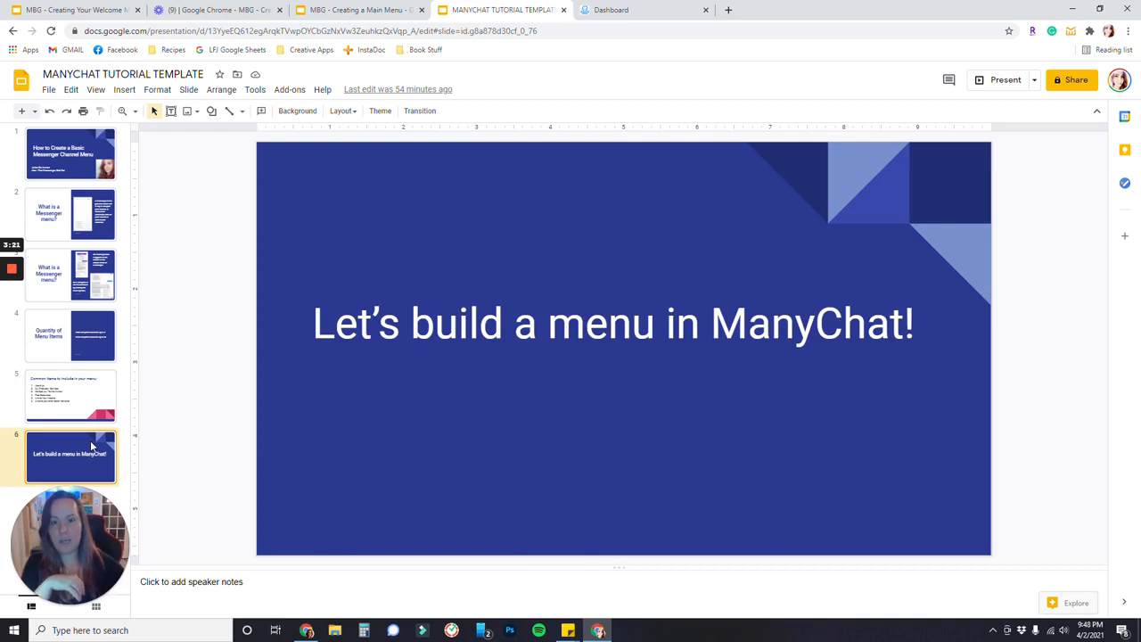
click(594, 7)
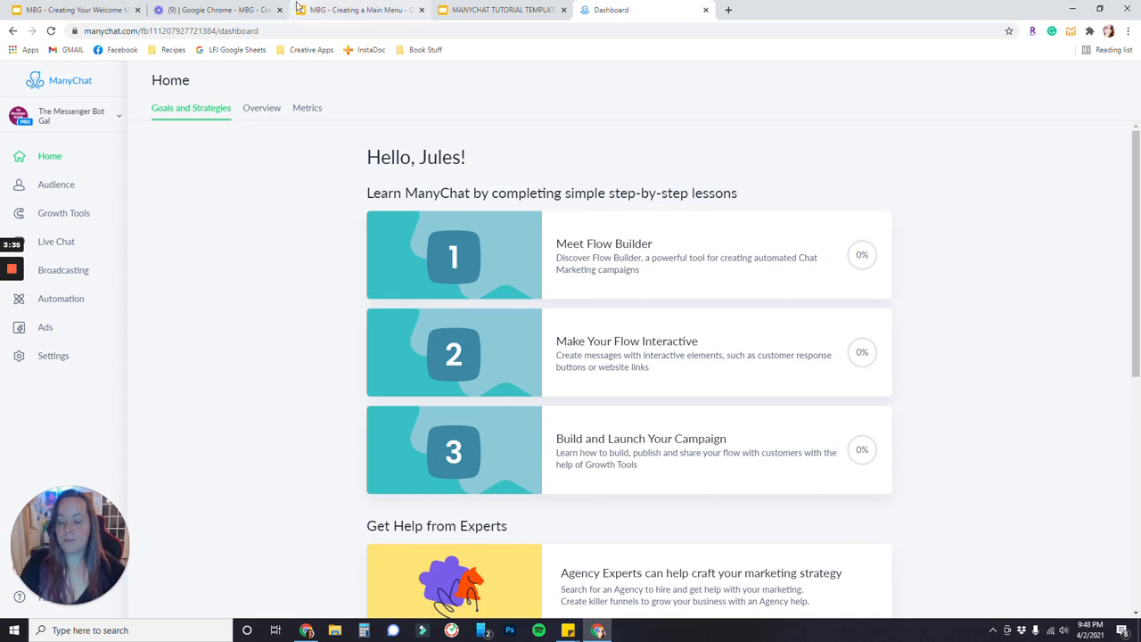
click(62, 300)
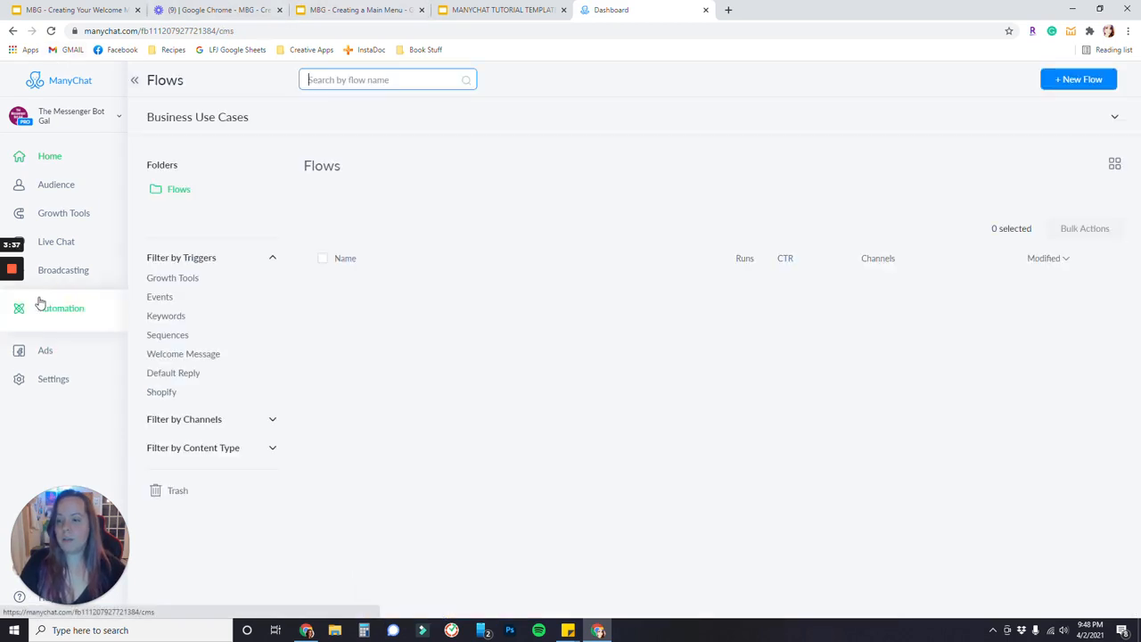
click(1065, 80)
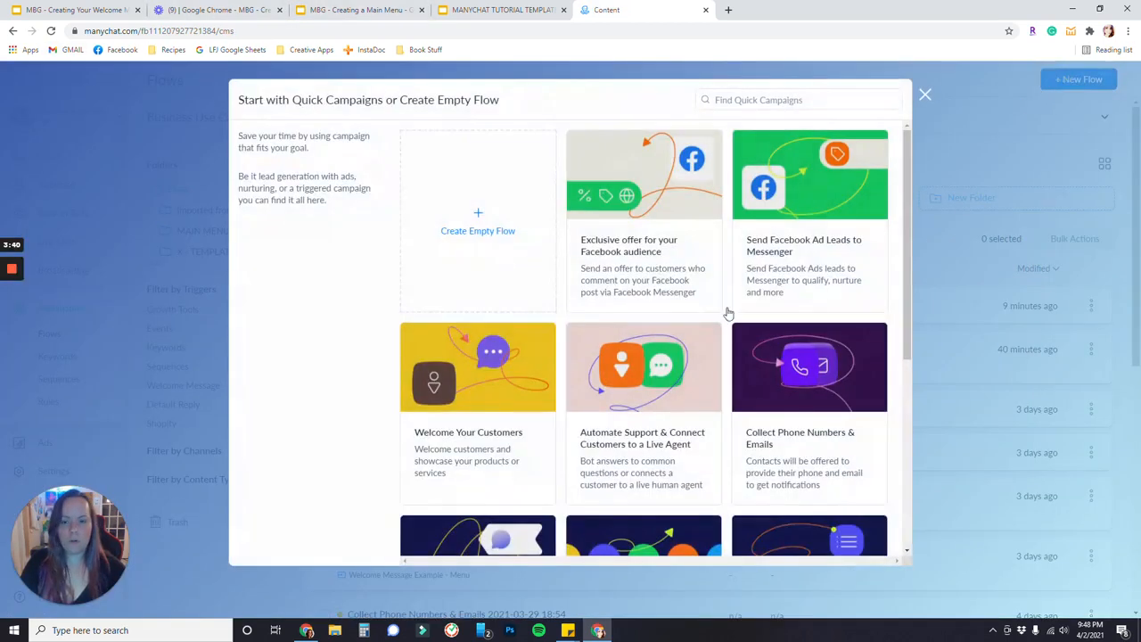
click(481, 215)
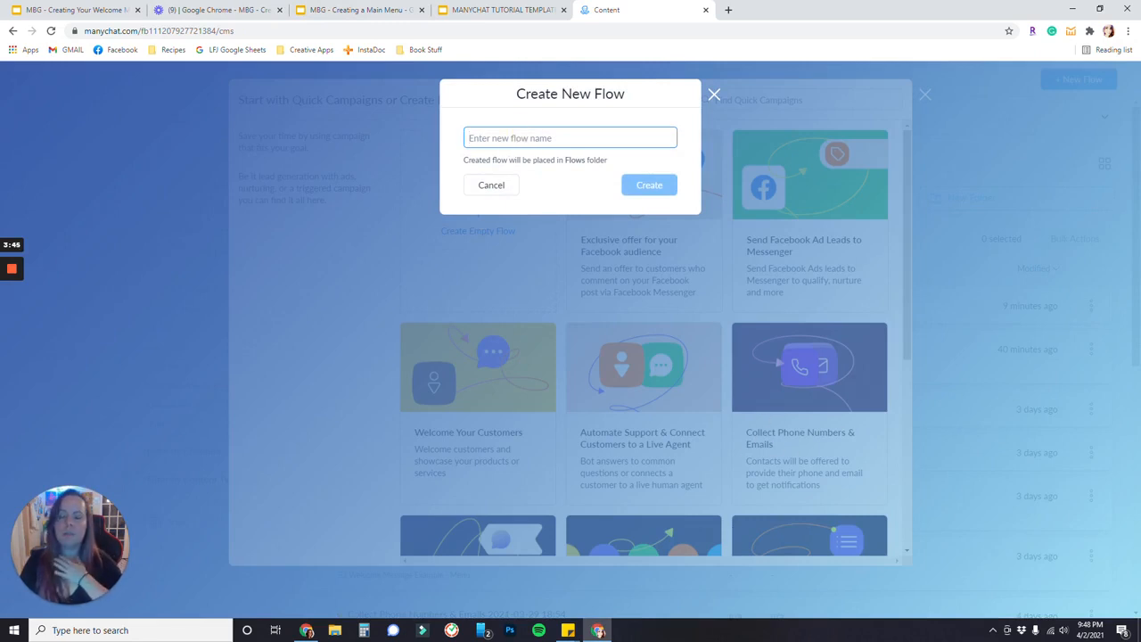
text(Abo)
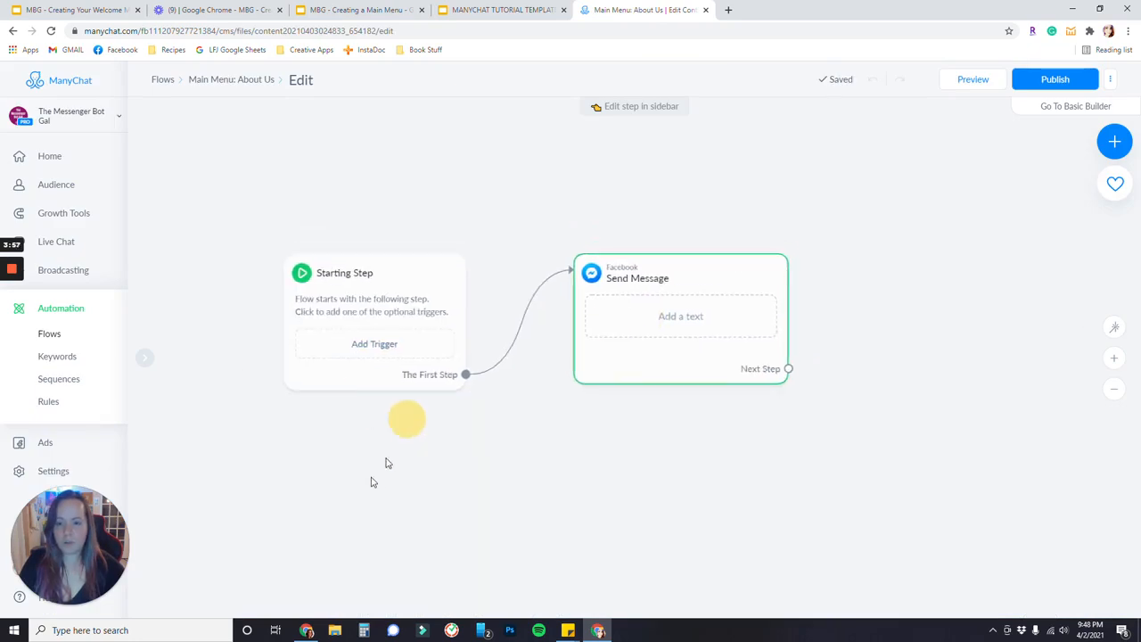
- Write the Send Message text as a "Hey" greeting with the First Name field, followed by an introduction as The Messenger Bot Gal
click(609, 278)
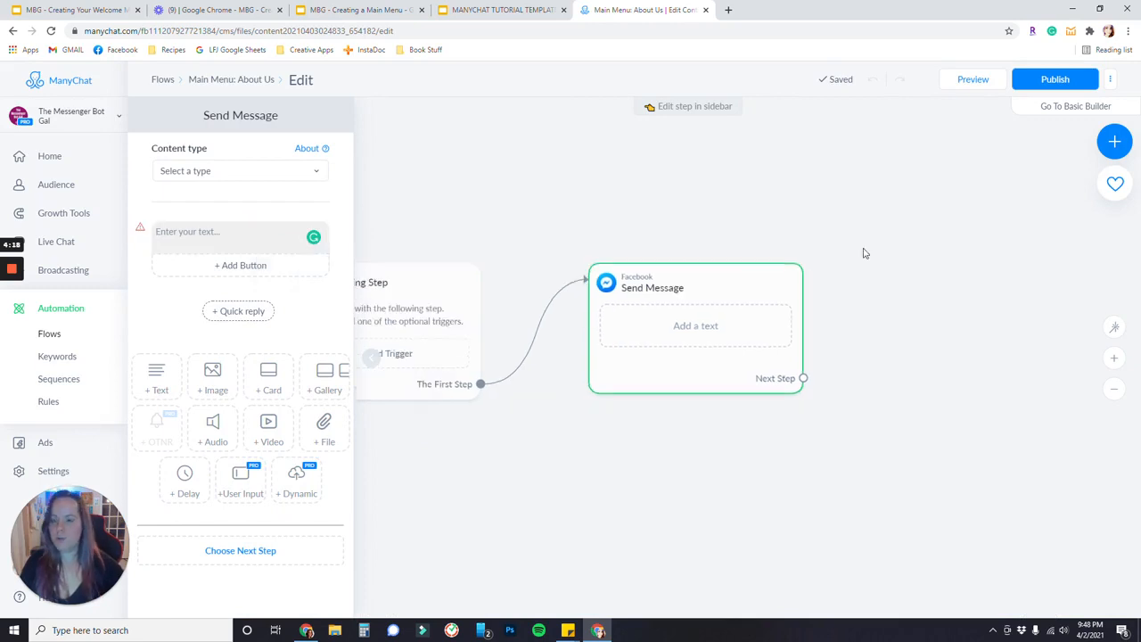
click(232, 232)
text(Hey)
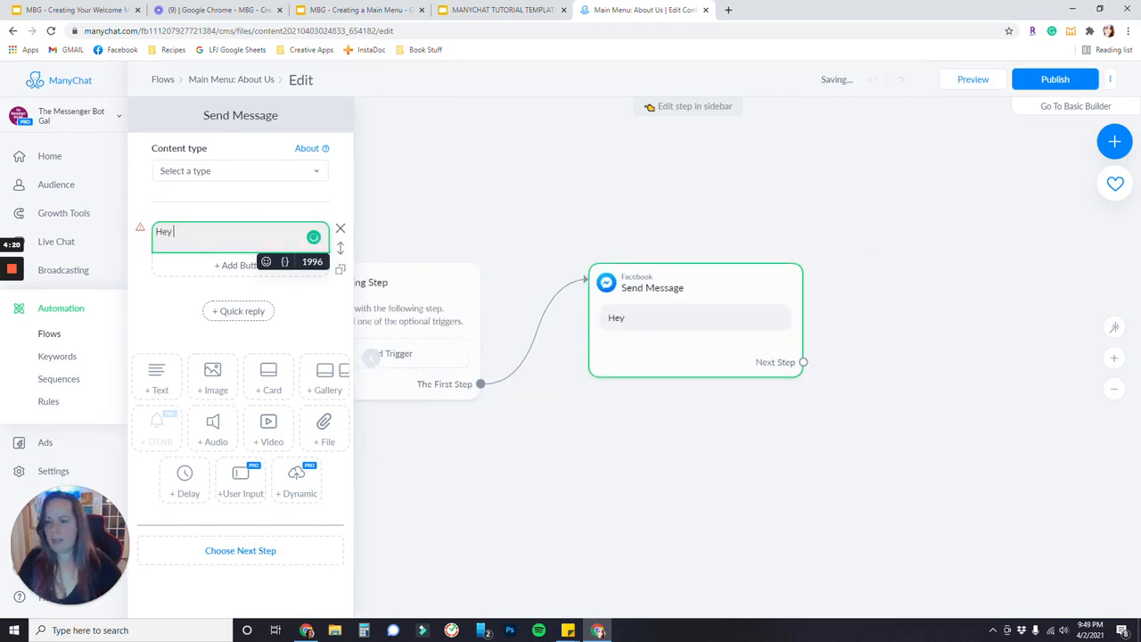
click(284, 262)
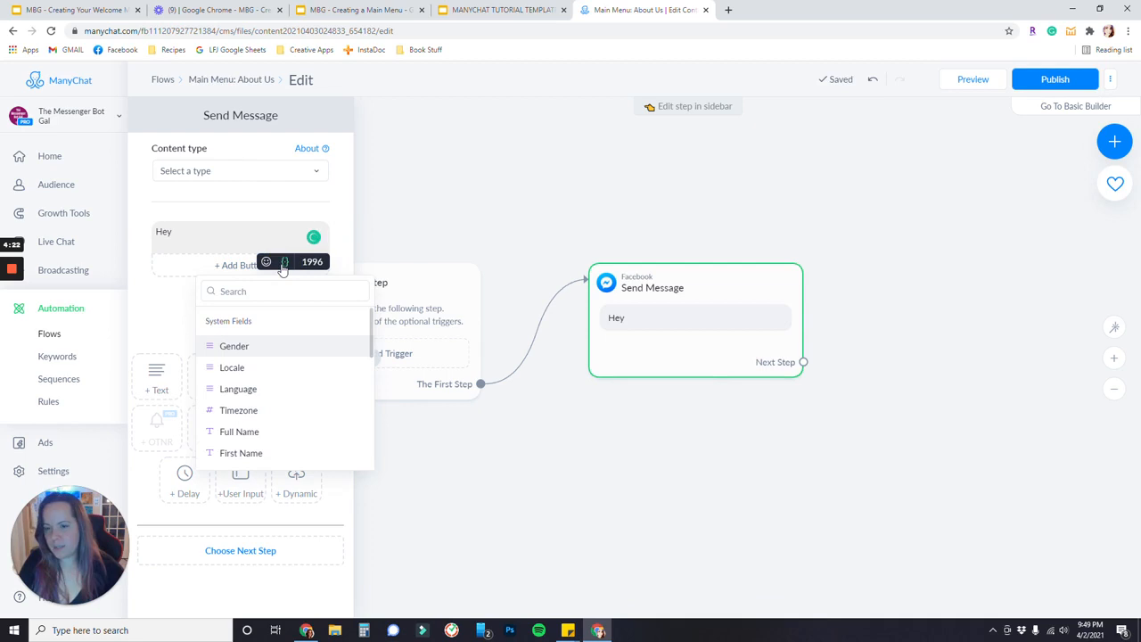
scroll(255, 397, down, 3)
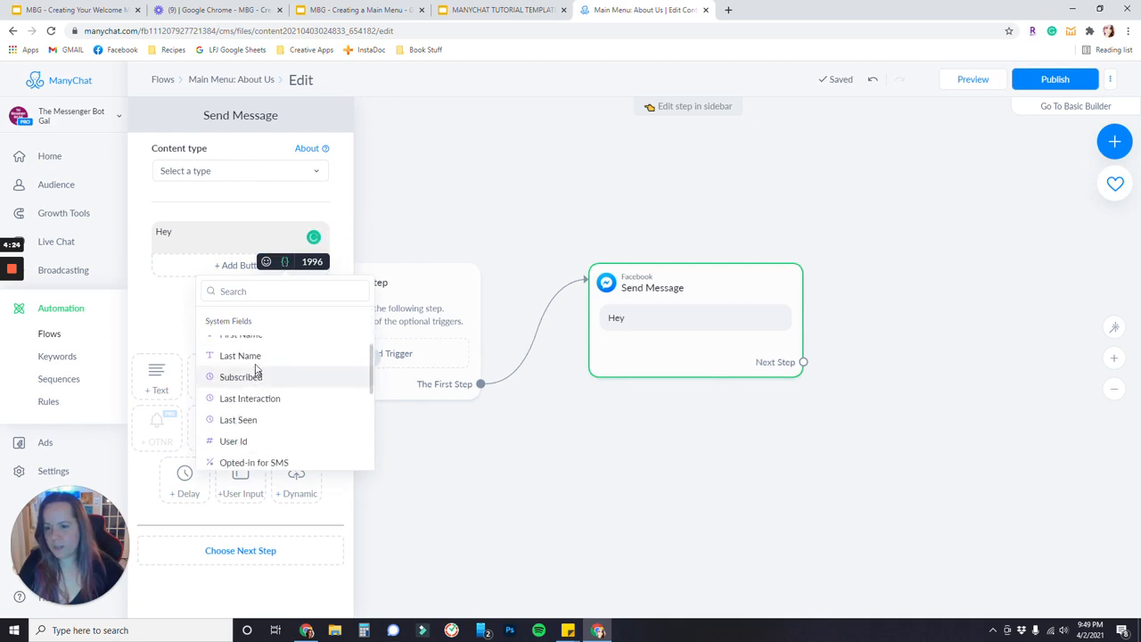
click(255, 403)
key(Return)
text(My name is Jules - aka - The Messenger Bot Gal.)
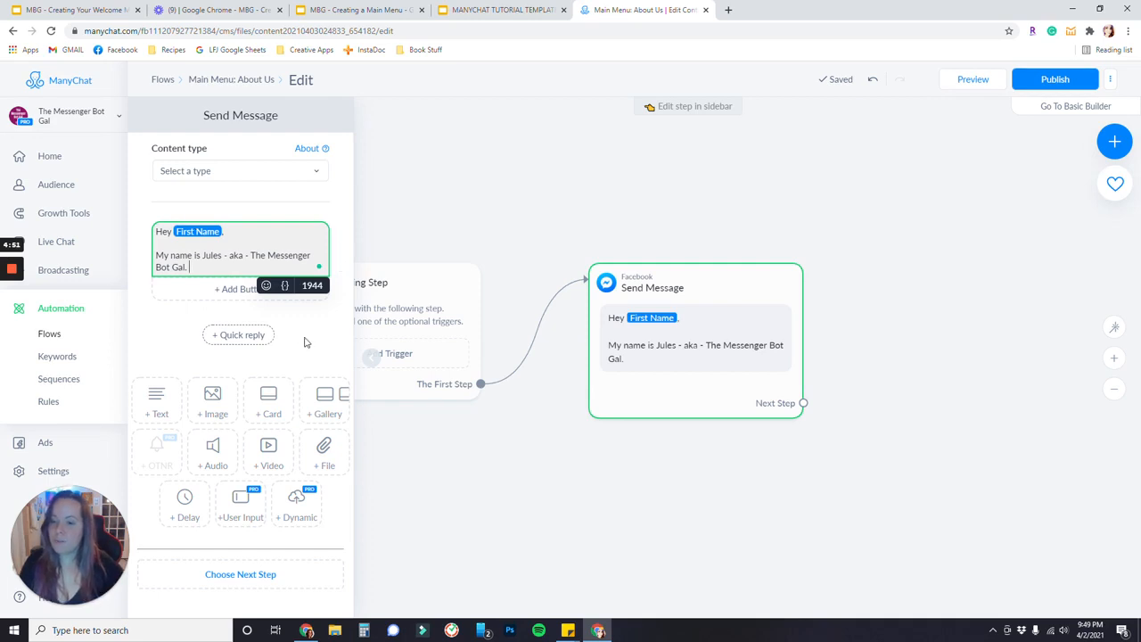
- Add a 3-second typing delay below the greeting, followed by an empty text block
click(187, 504)
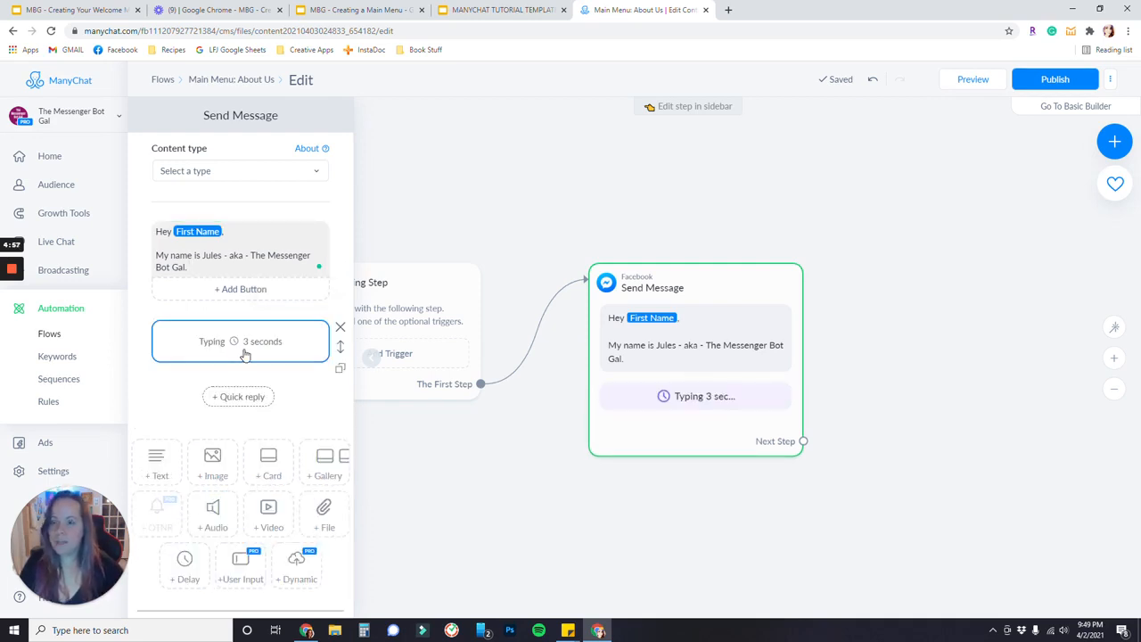
click(245, 354)
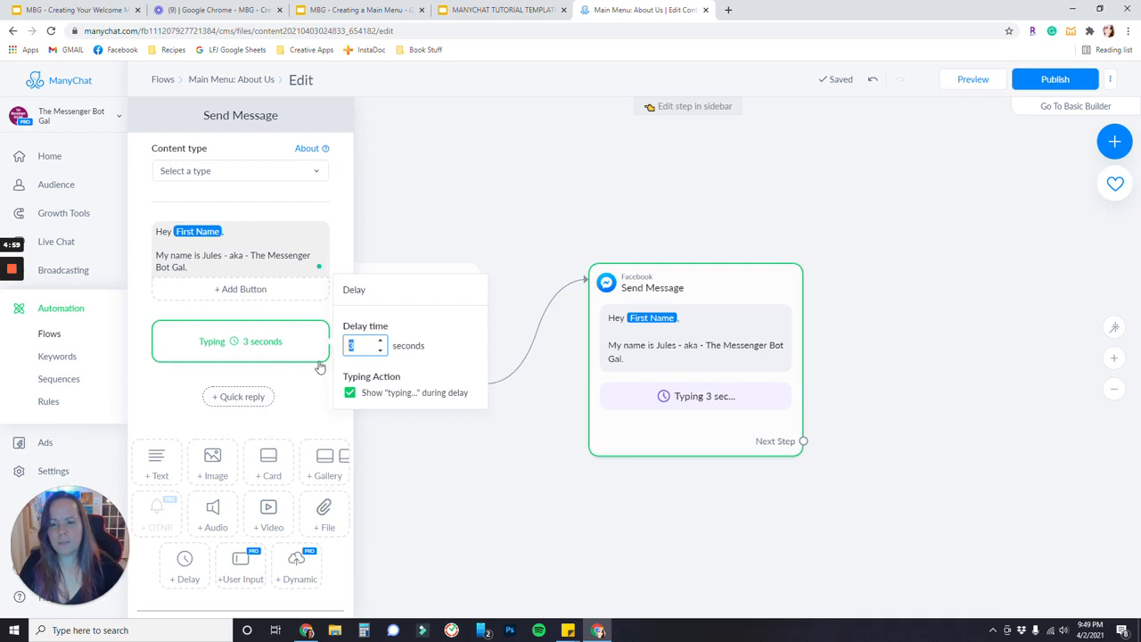
click(240, 261)
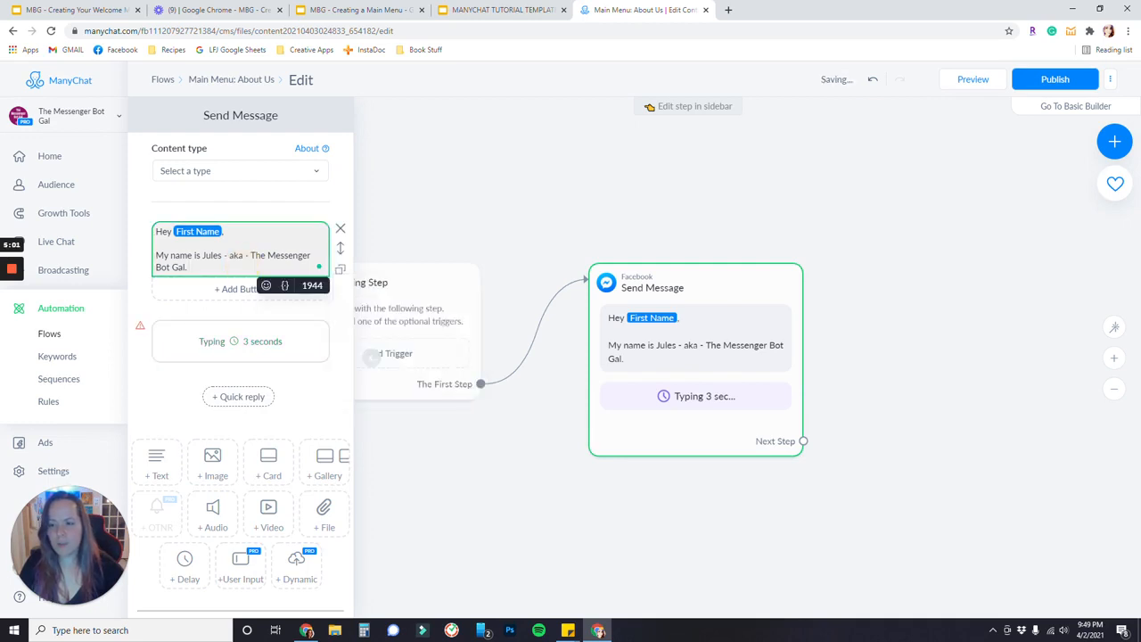
click(156, 462)
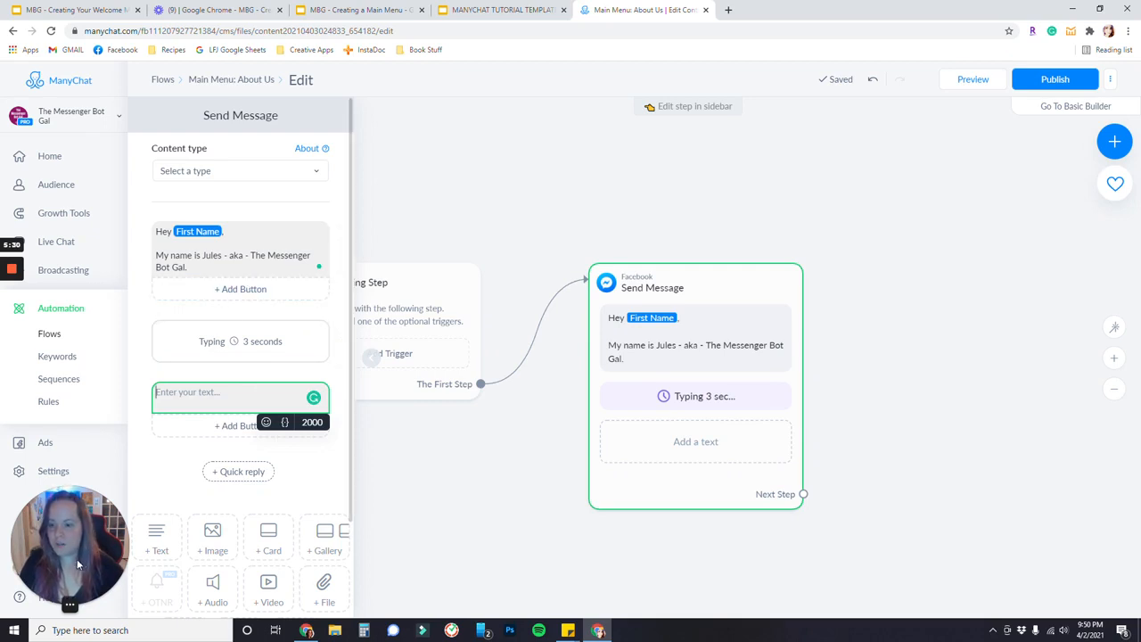
- Open the existing About Me flow in the MAIN MENU folder for editing and examine its messages, delays and link buttons
click(50, 335)
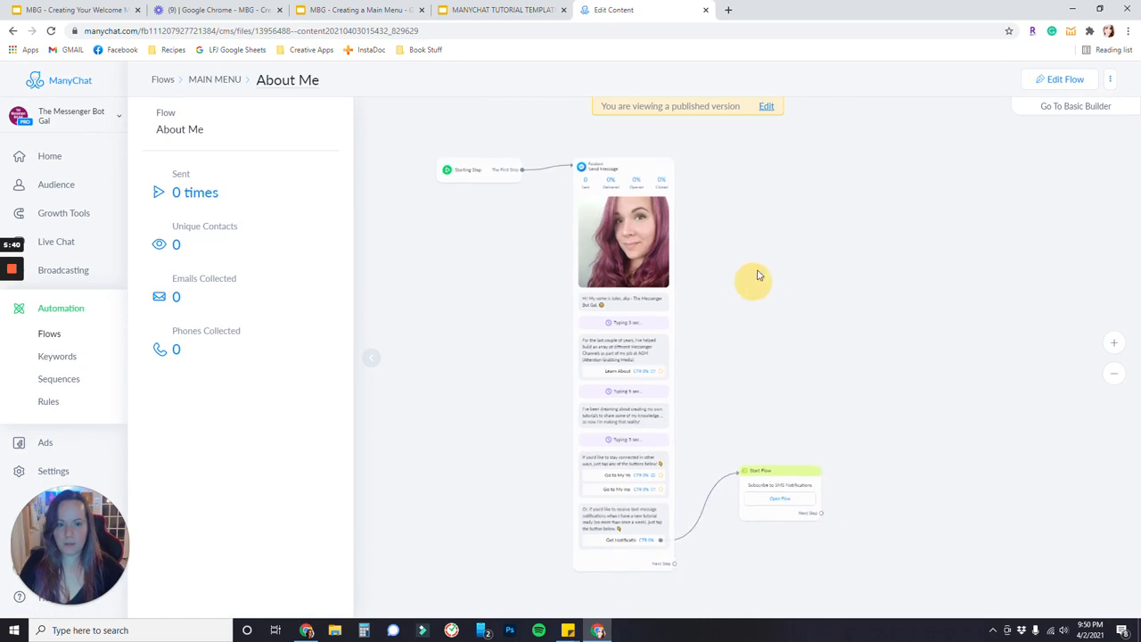
click(1055, 80)
drag(705, 321, 538, 282)
scroll(545, 308, up, 3)
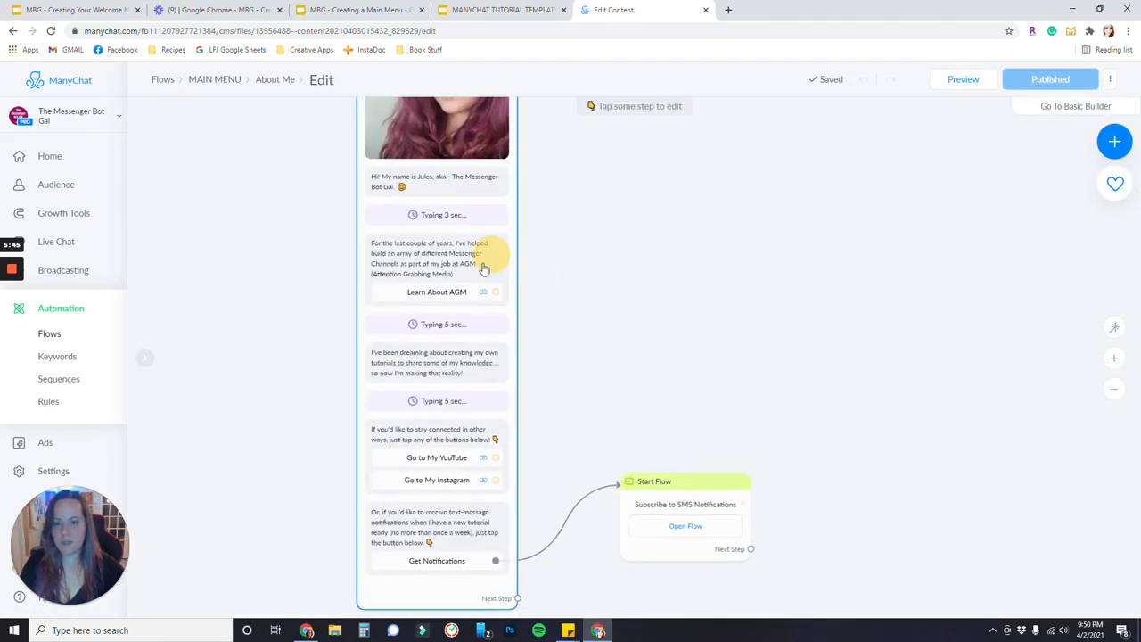
drag(648, 417, 633, 353)
scroll(561, 366, down, 2)
drag(563, 368, 534, 400)
scroll(454, 434, up, 3)
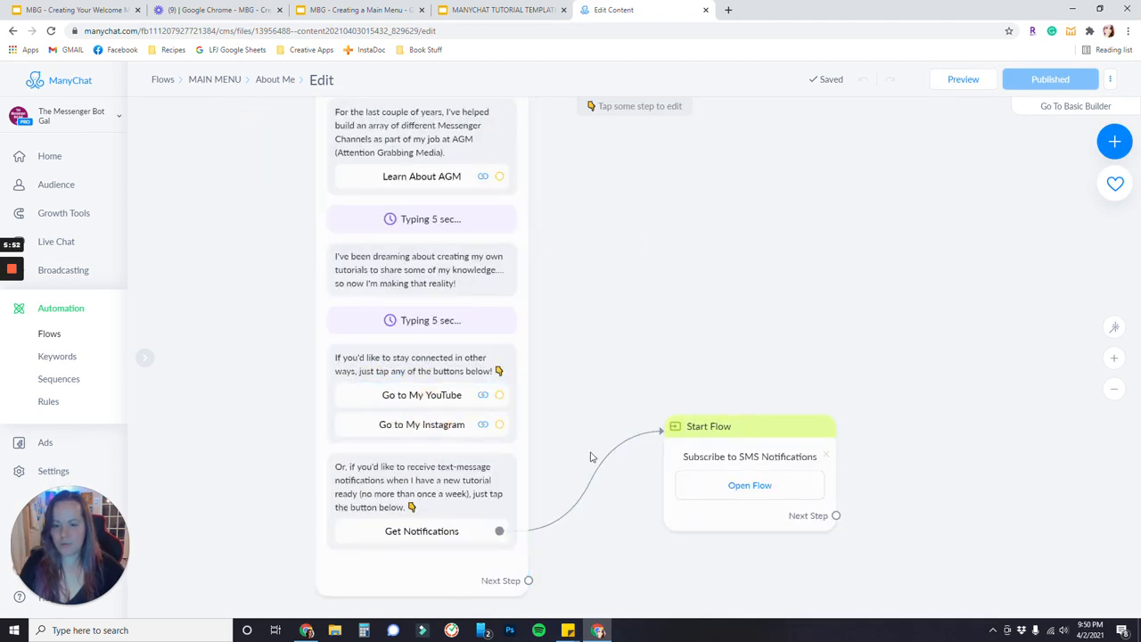
scroll(590, 456, down, 2)
drag(601, 239, 594, 321)
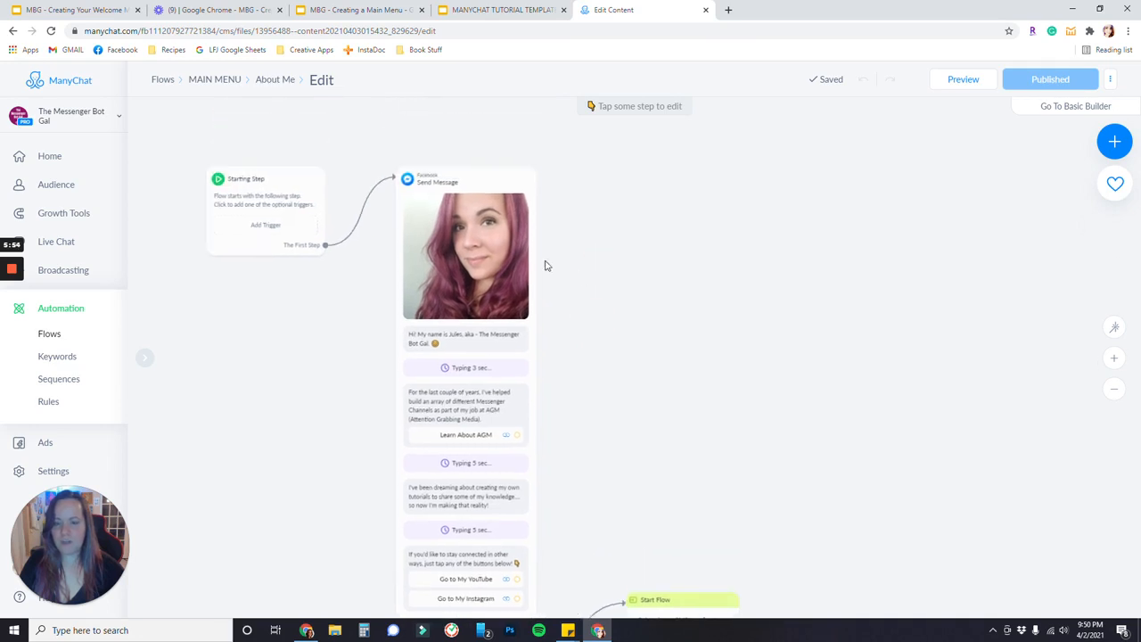
- Try adding an image block for an uploaded picture at the end of the About Me flow's Send Message step
click(492, 266)
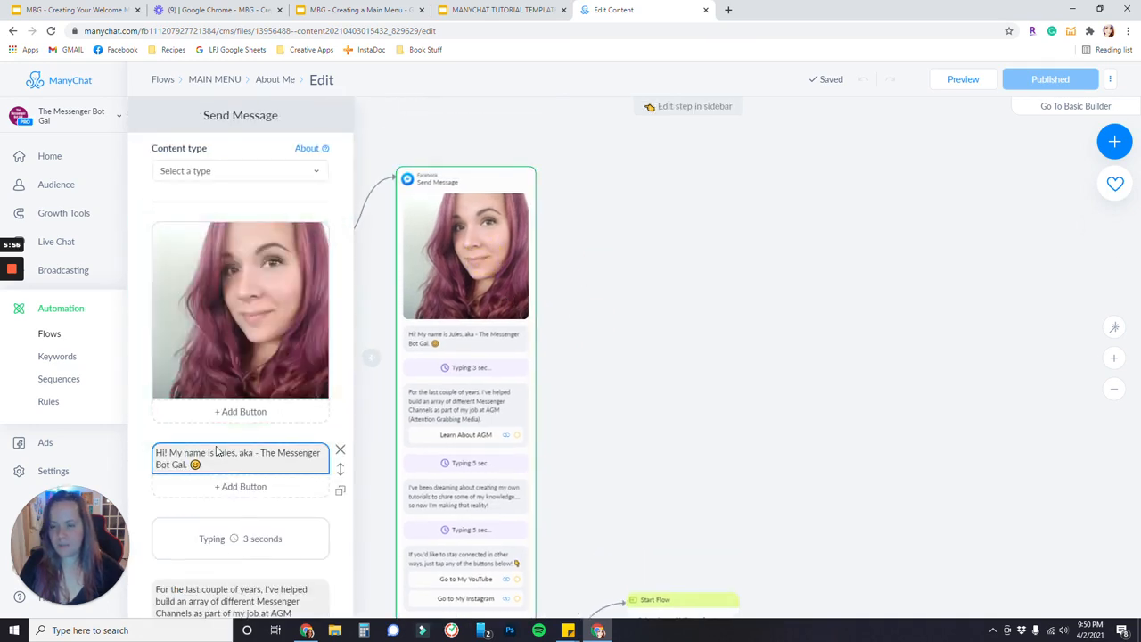
scroll(216, 452, down, 10)
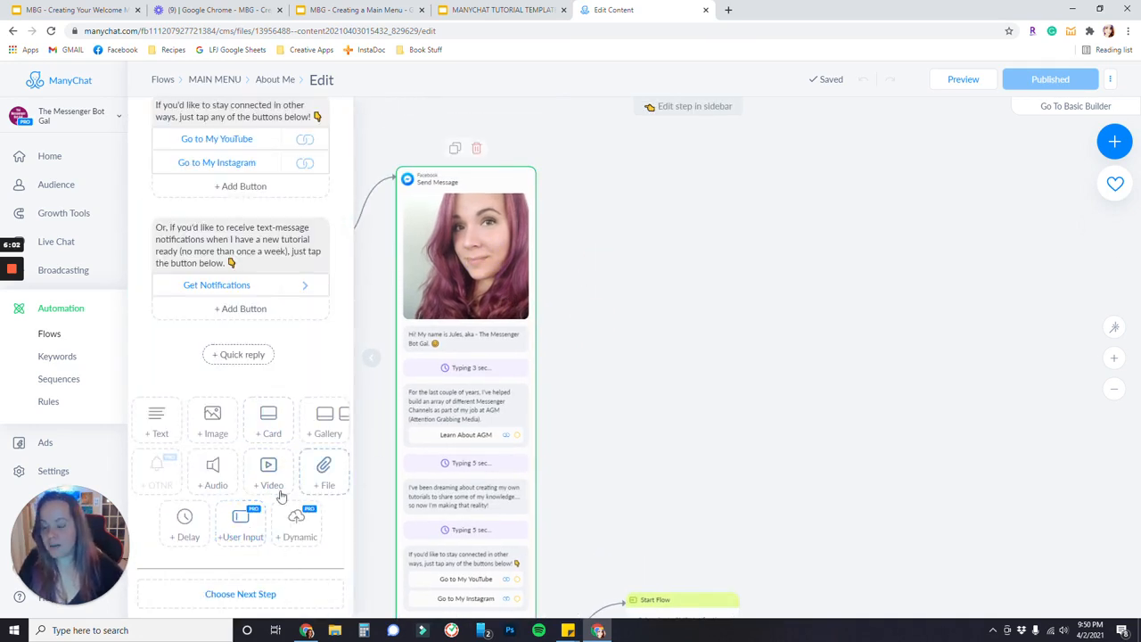
click(216, 424)
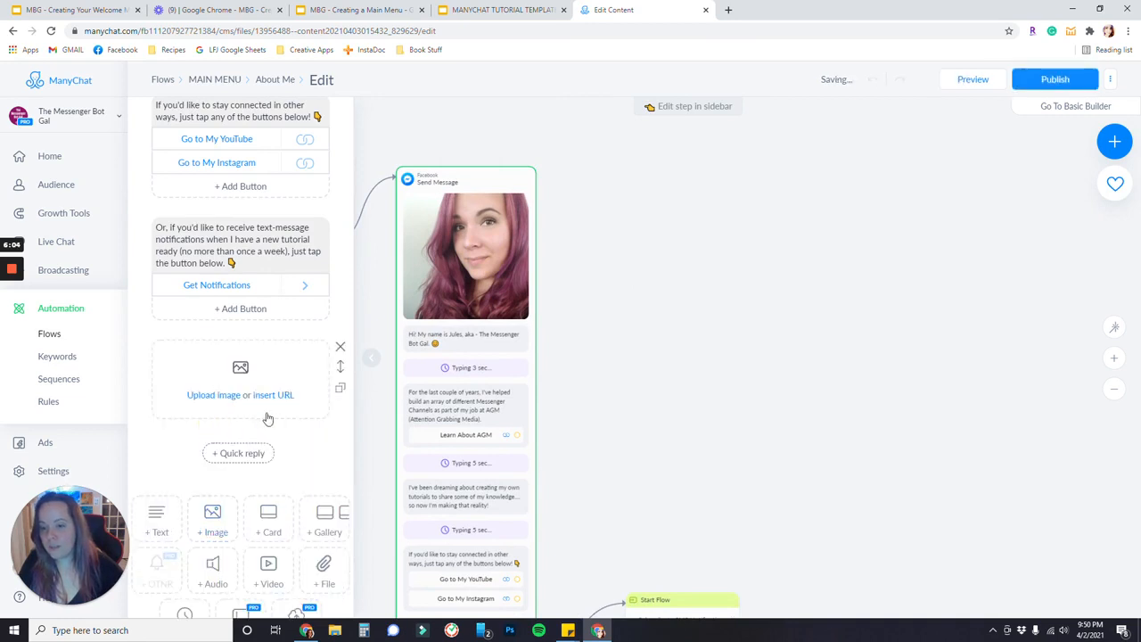
click(268, 383)
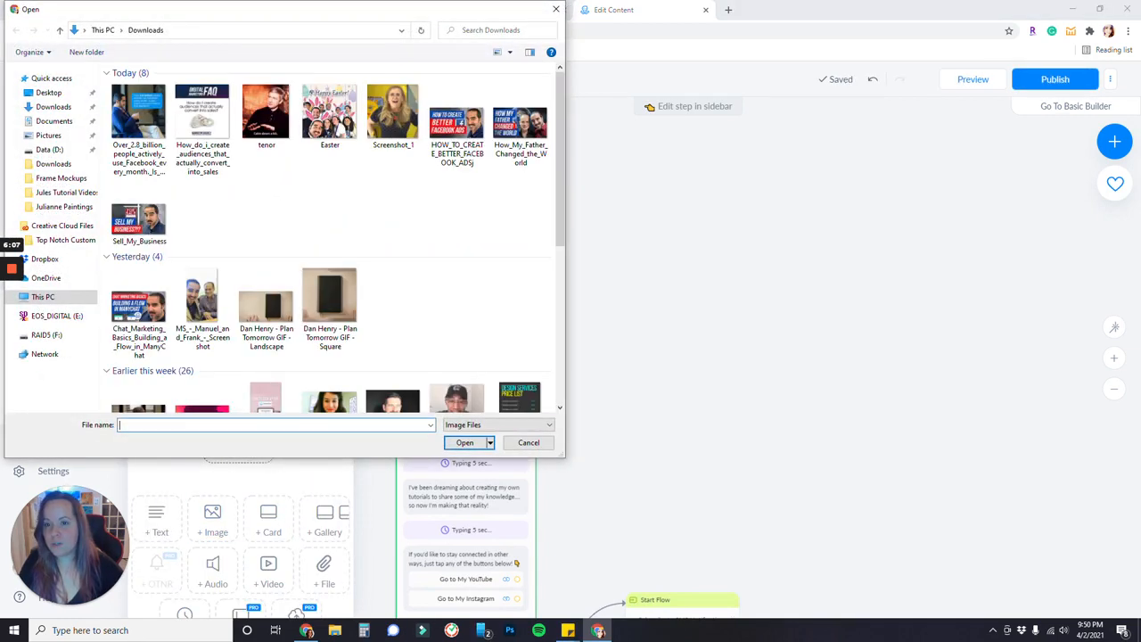
click(556, 9)
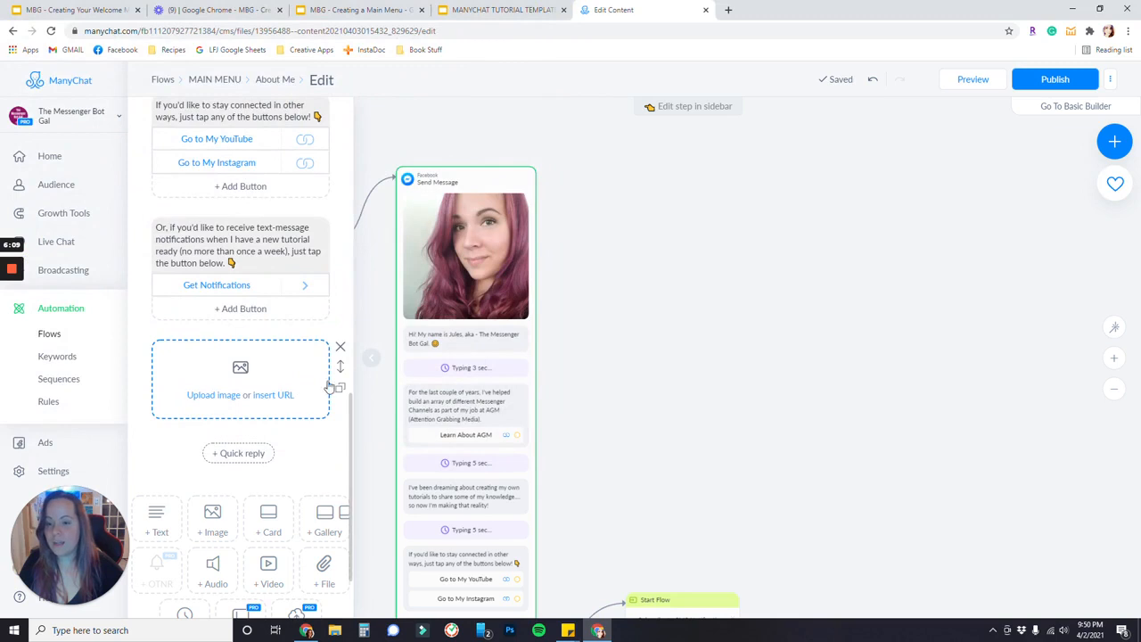
drag(339, 359, 304, 352)
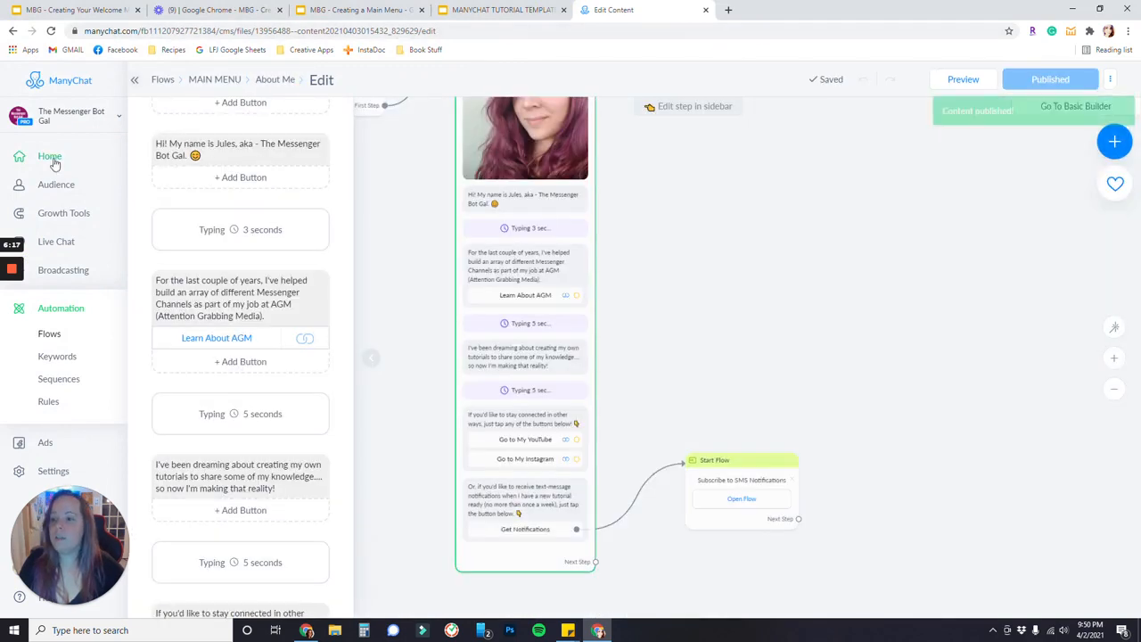
- Open the Default Menu for editing through the Main Menu entry in the Messenger settings
click(54, 166)
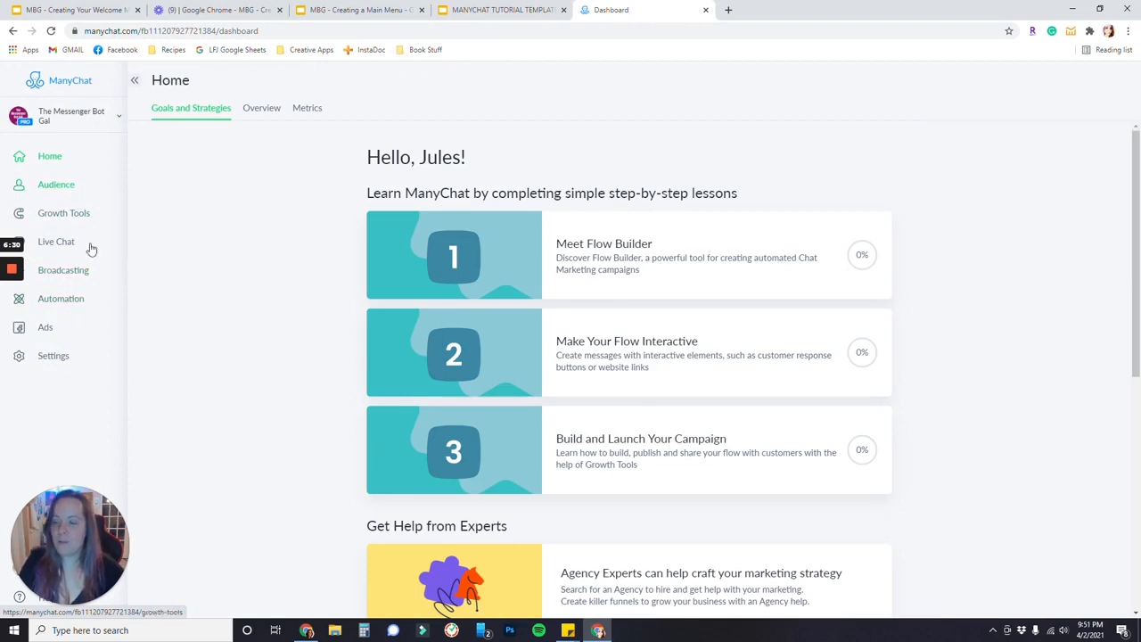
click(58, 360)
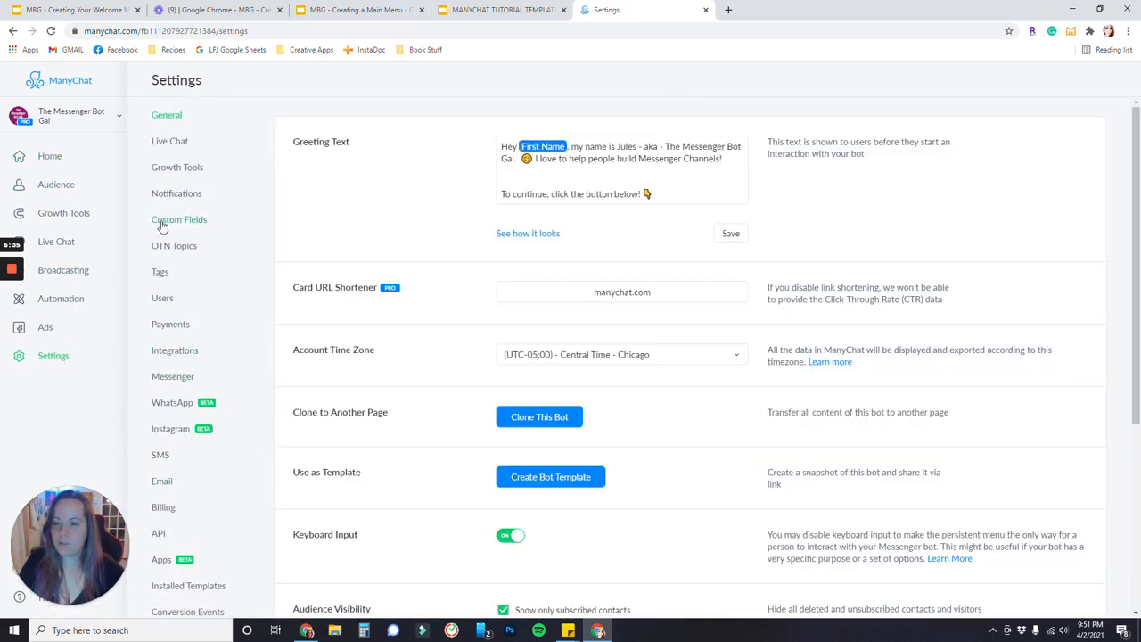
click(172, 379)
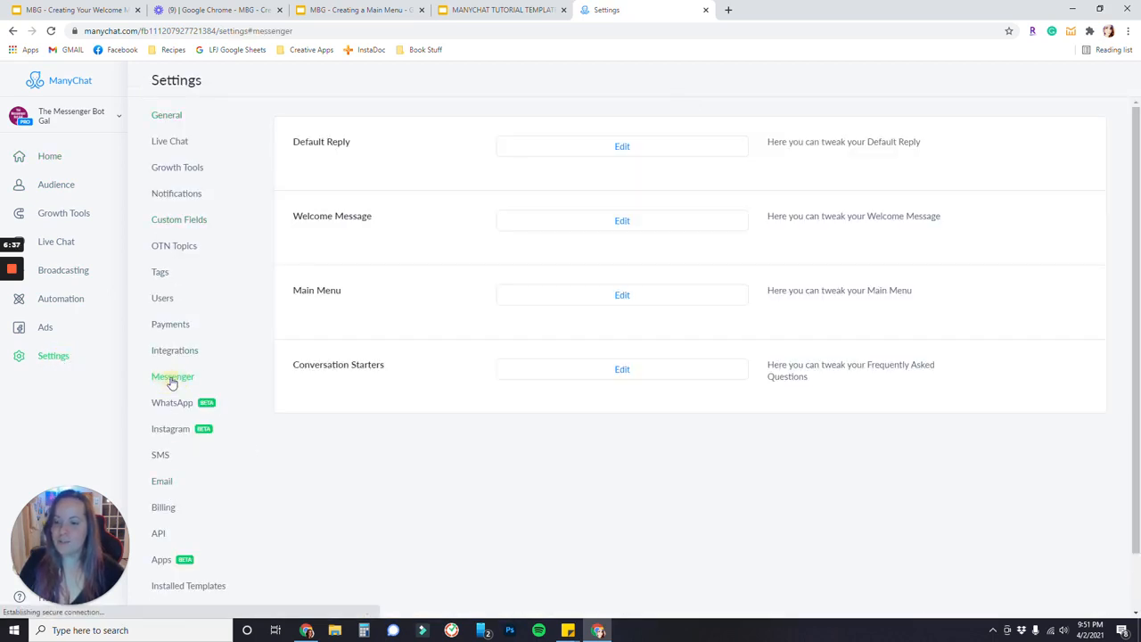
click(624, 299)
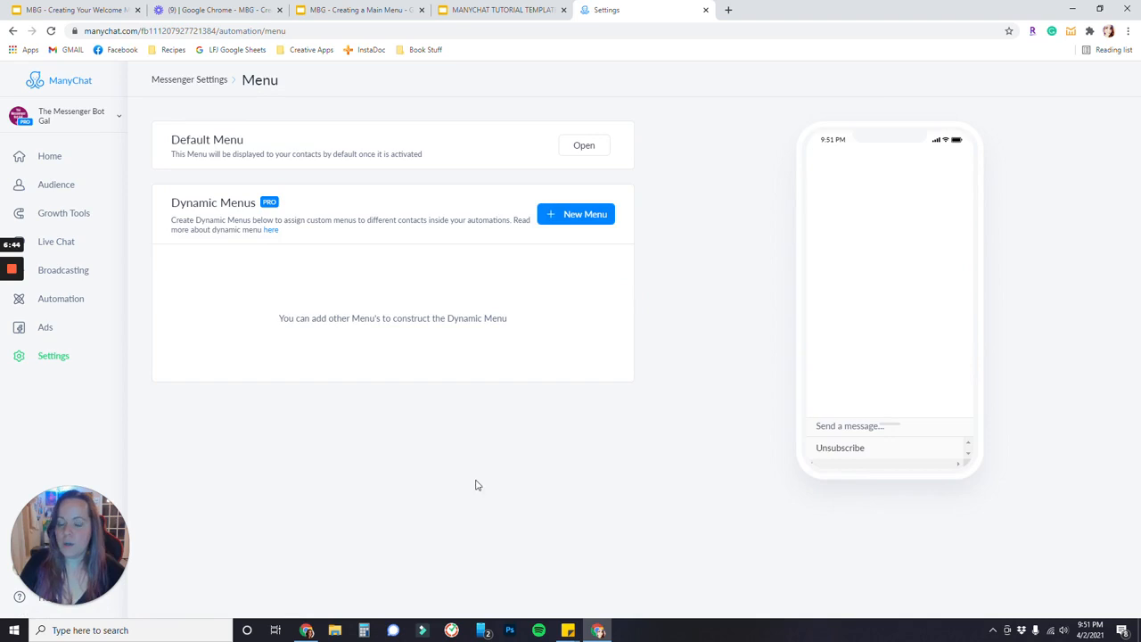
drag(256, 204, 208, 203)
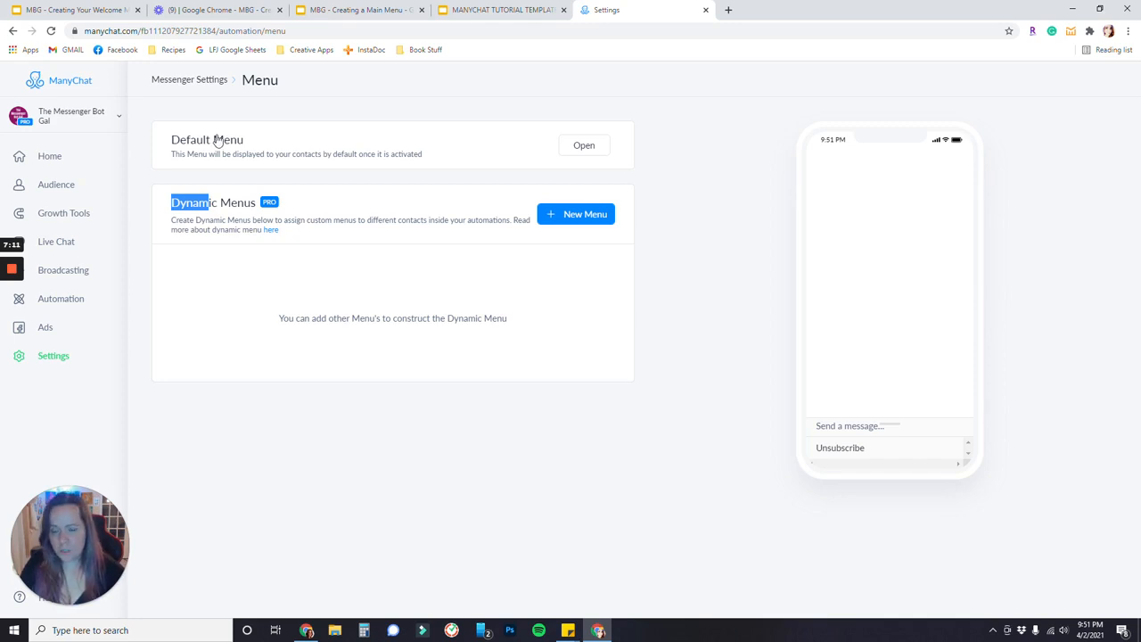
click(598, 146)
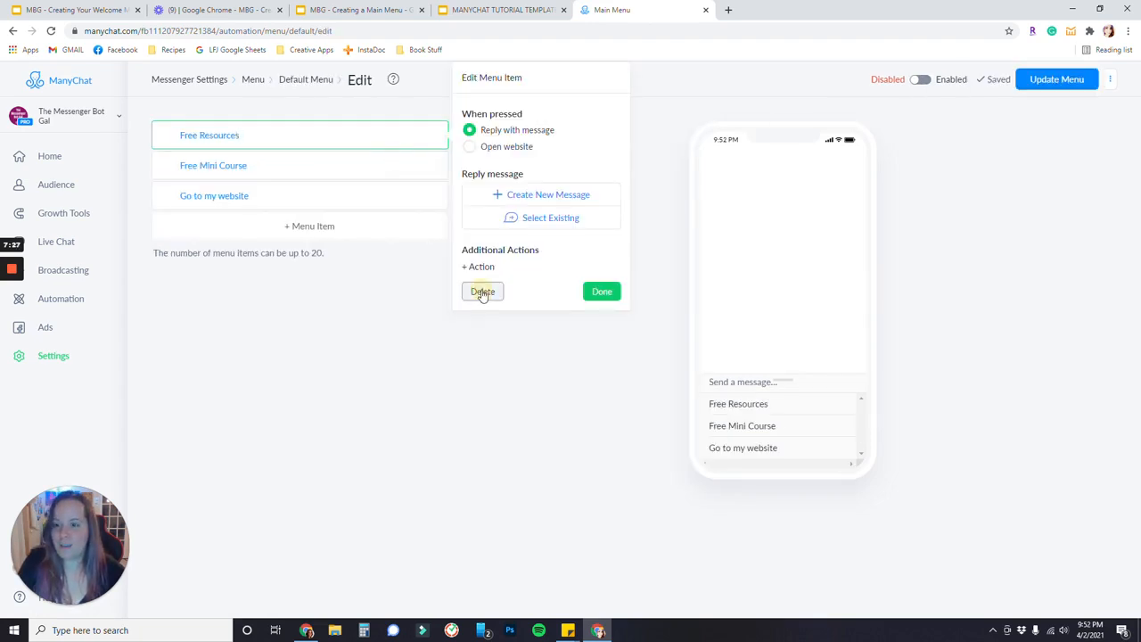
- Delete the Free Resources, Free Mini Course and Go to my website items from the Default Menu
click(482, 292)
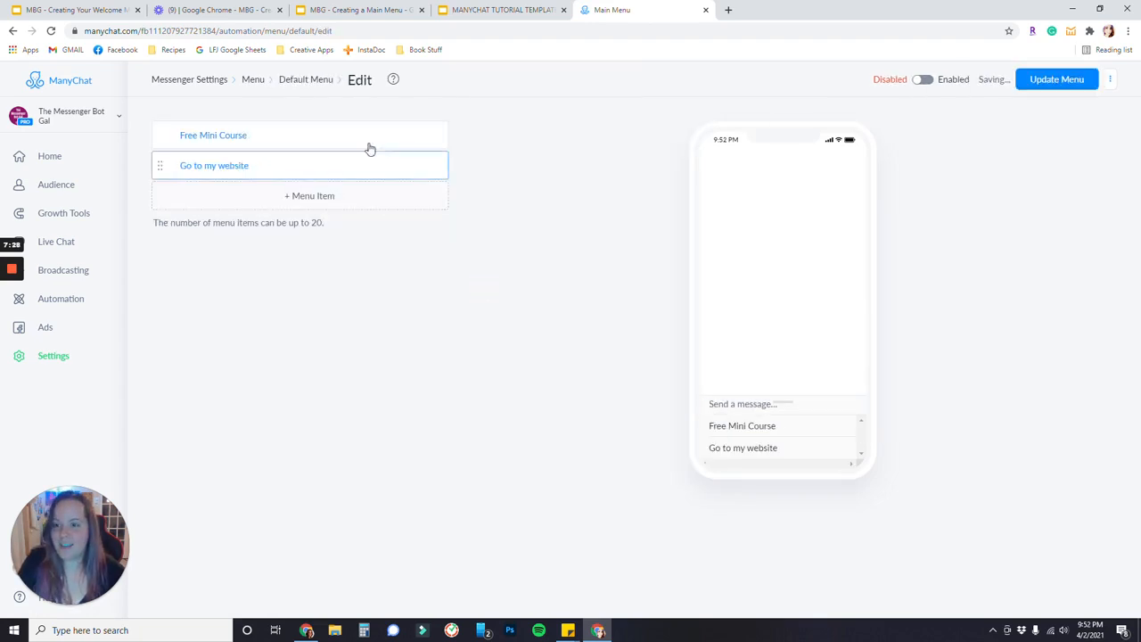
click(347, 134)
click(479, 293)
click(358, 147)
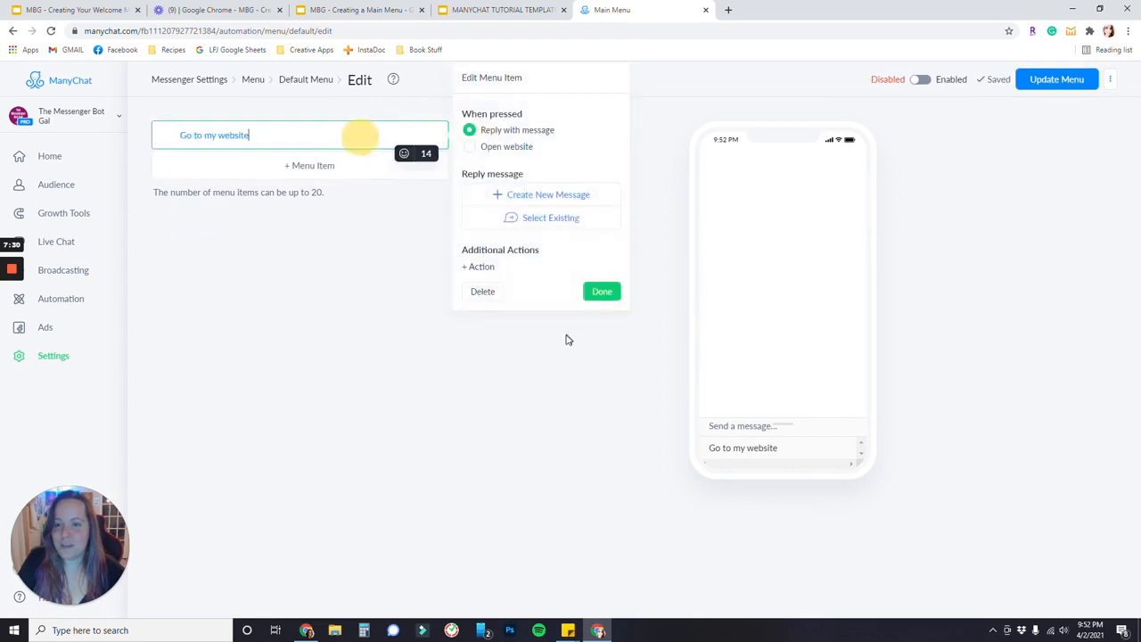
click(485, 292)
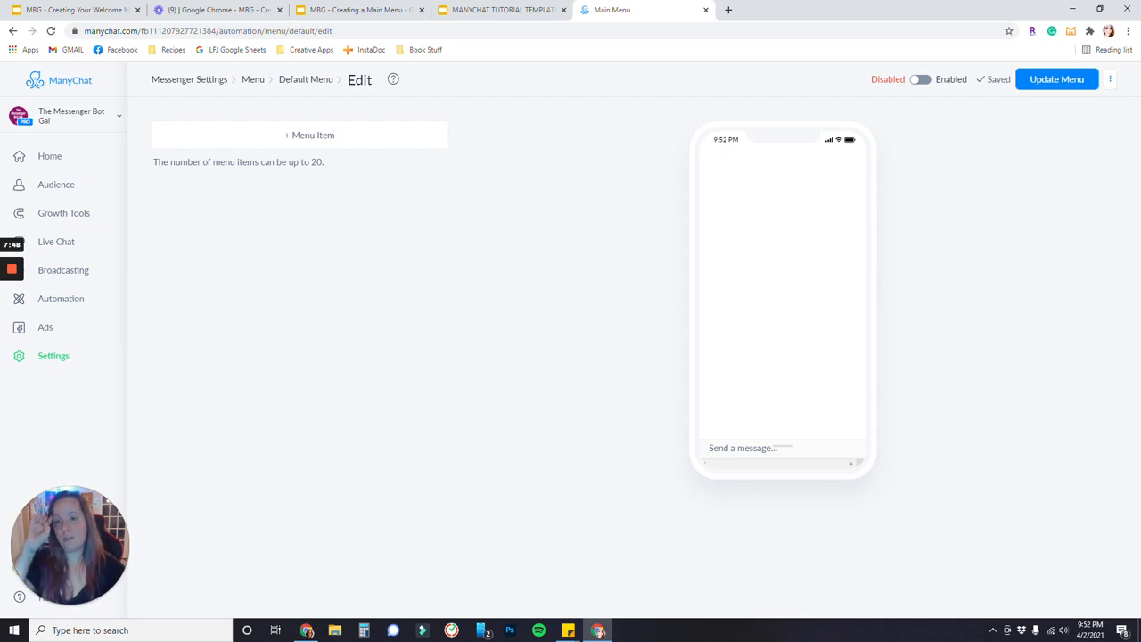
- Add a menu item titled About Me with a grinning face emoji in front, followed by a second blank menu item
click(308, 138)
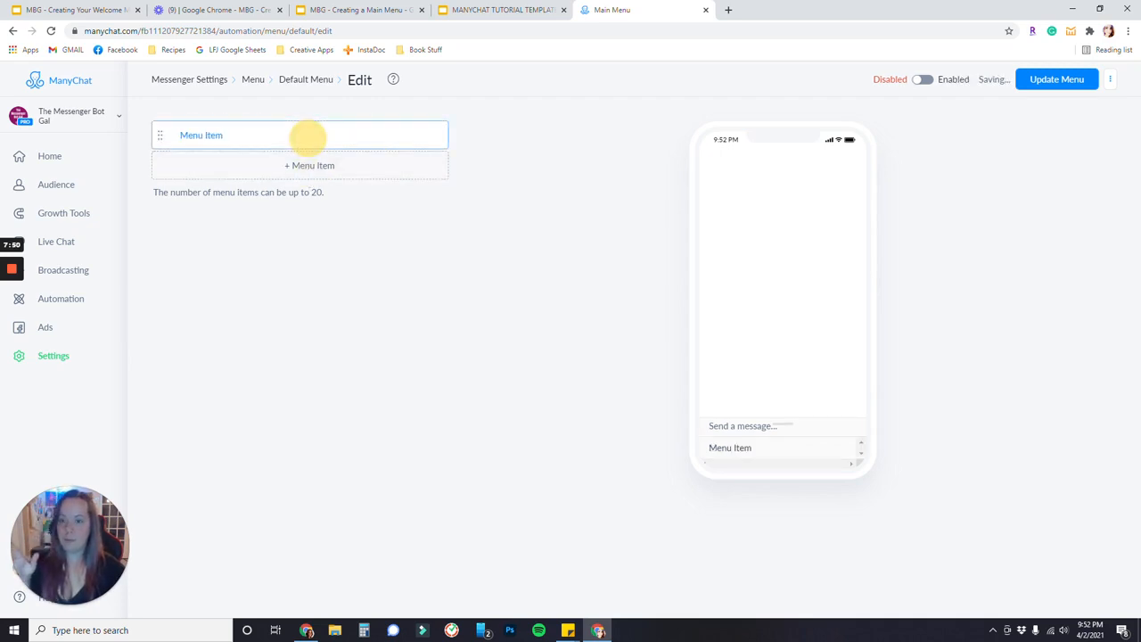
text(Abc)
text(ut Me)
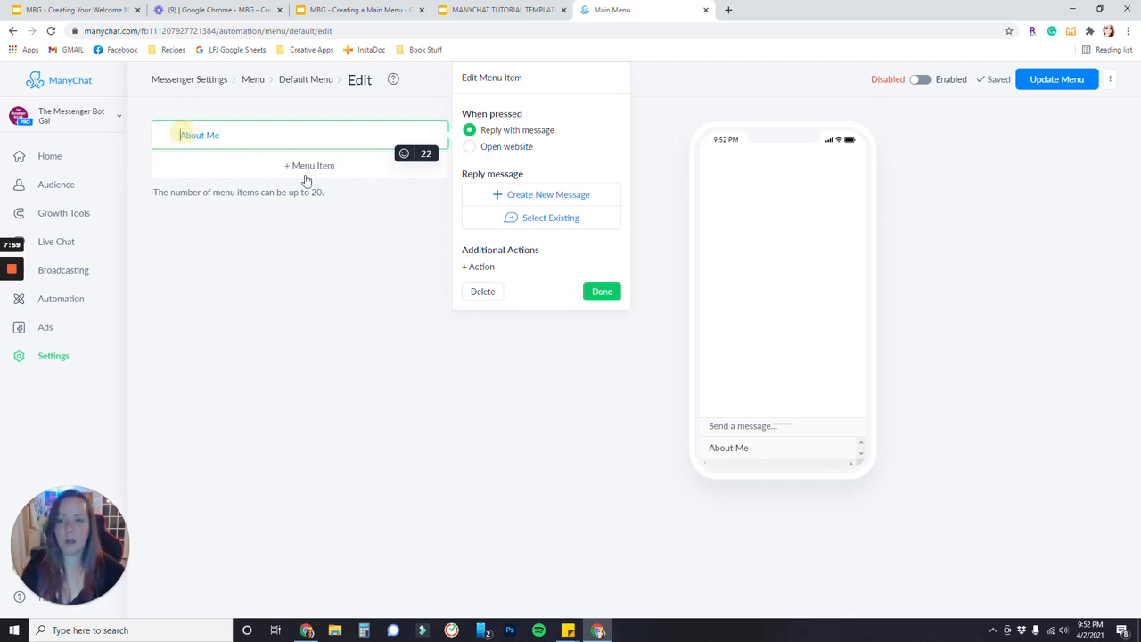
click(405, 155)
click(368, 291)
click(226, 161)
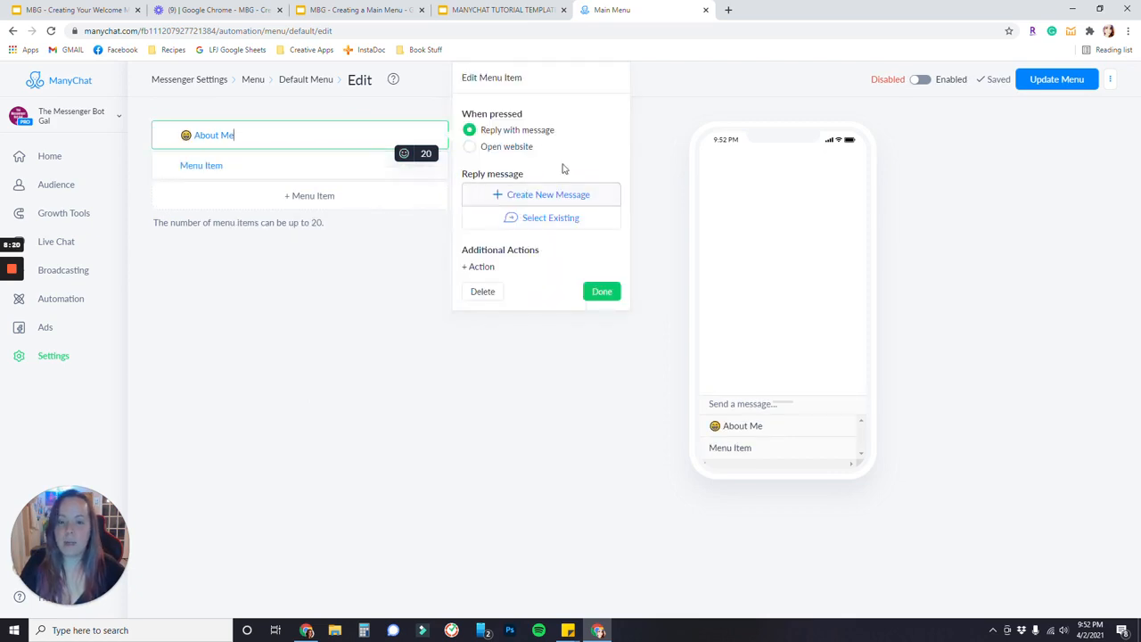
- Try creating a new reply message for the About Me menu item, and remove it from the item
click(544, 219)
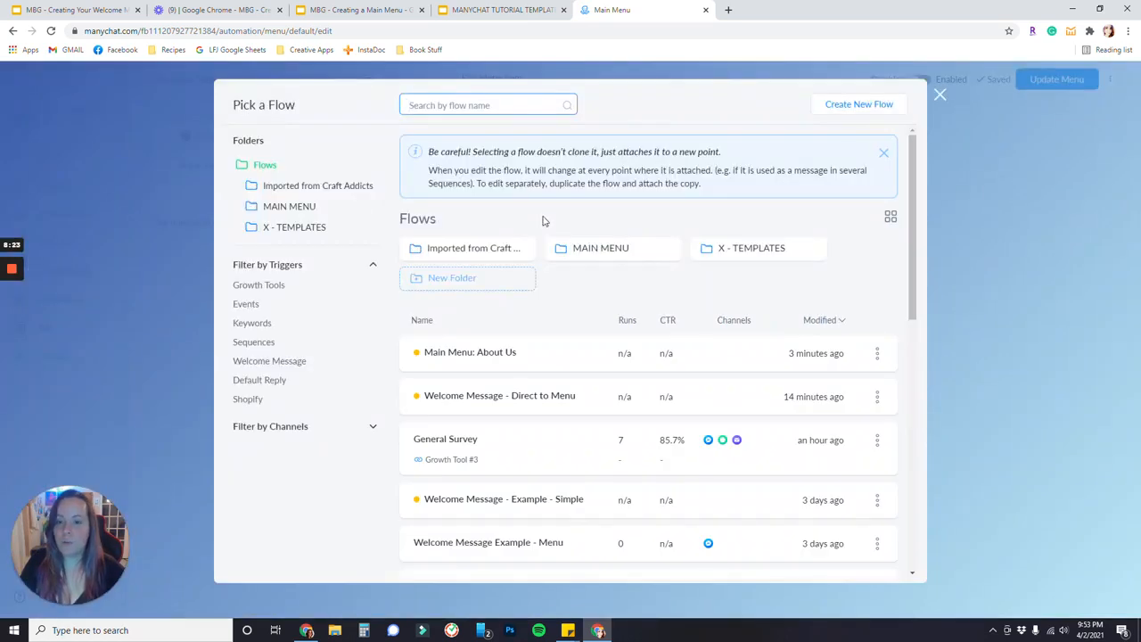
click(939, 95)
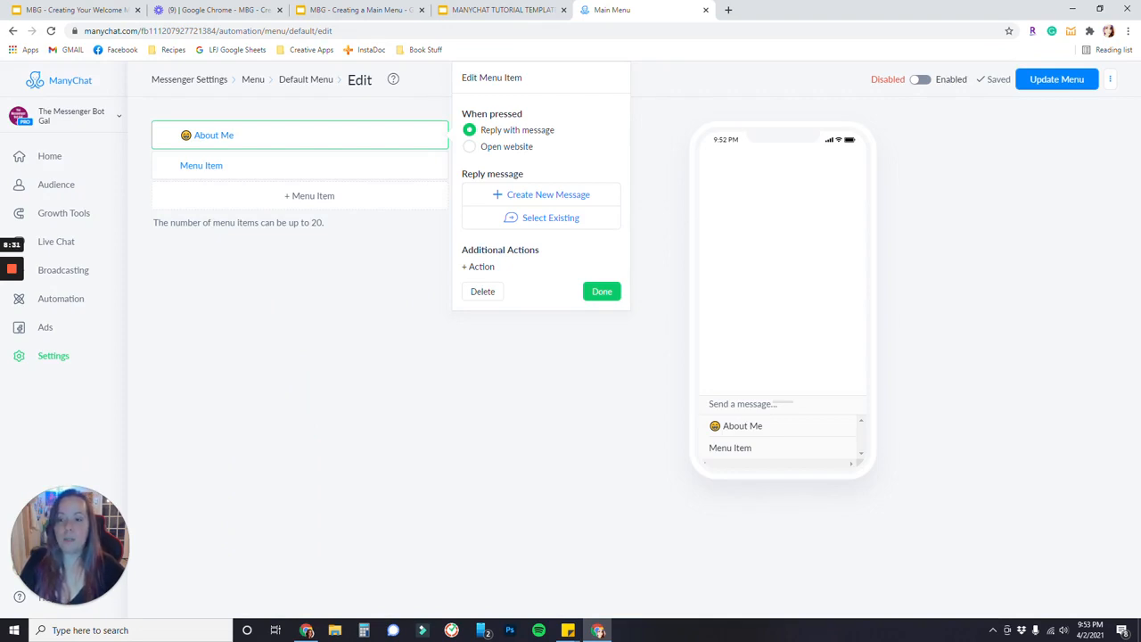
click(515, 198)
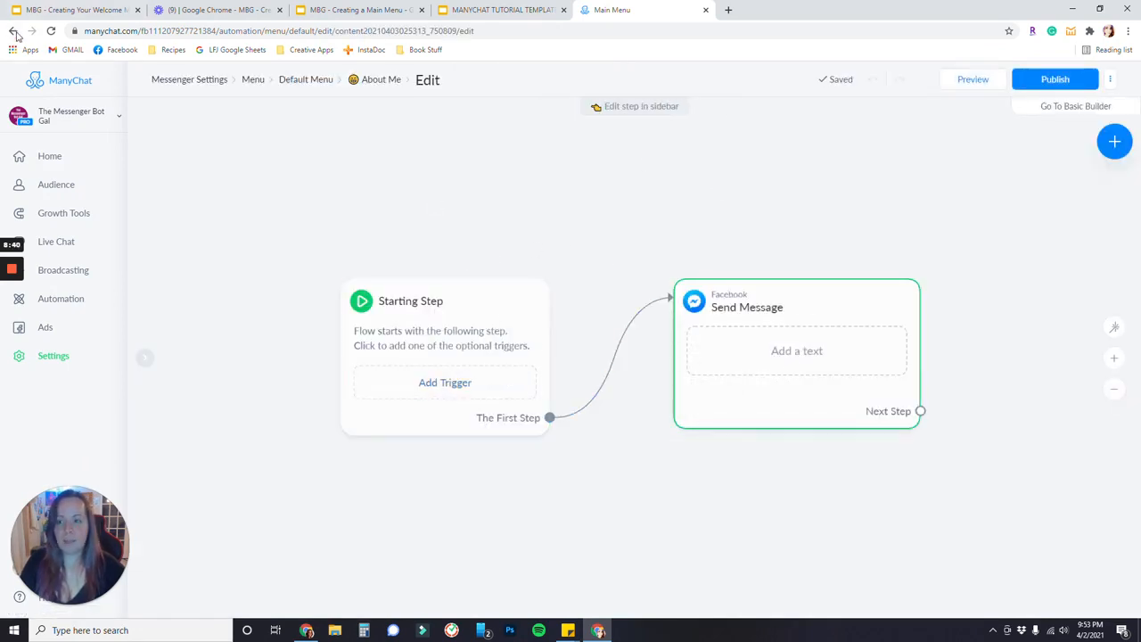
click(12, 31)
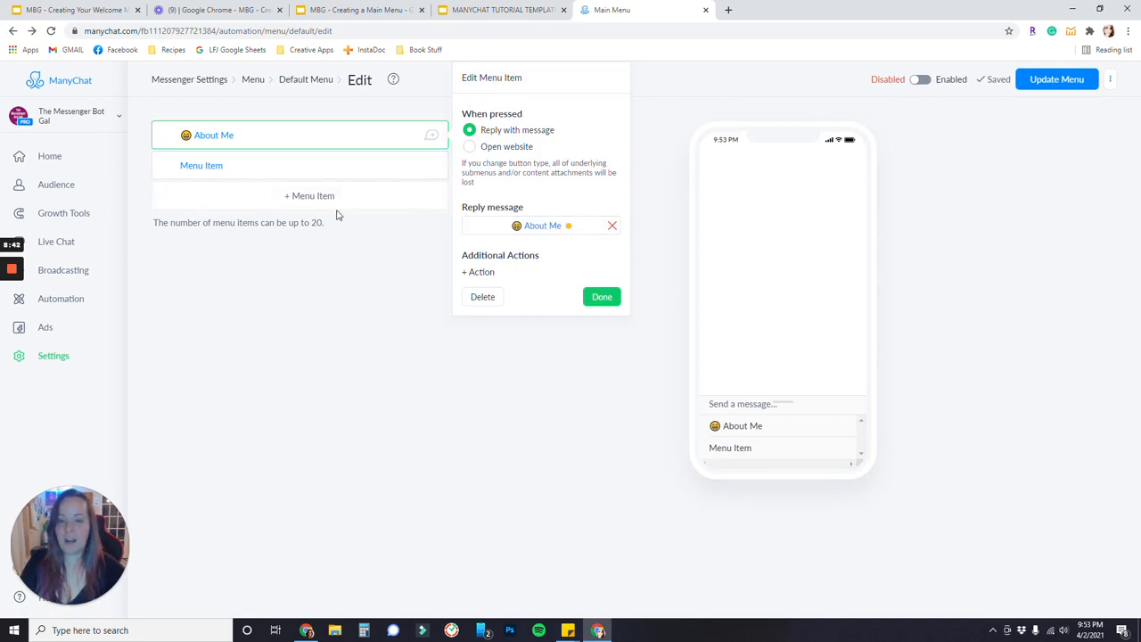
click(612, 227)
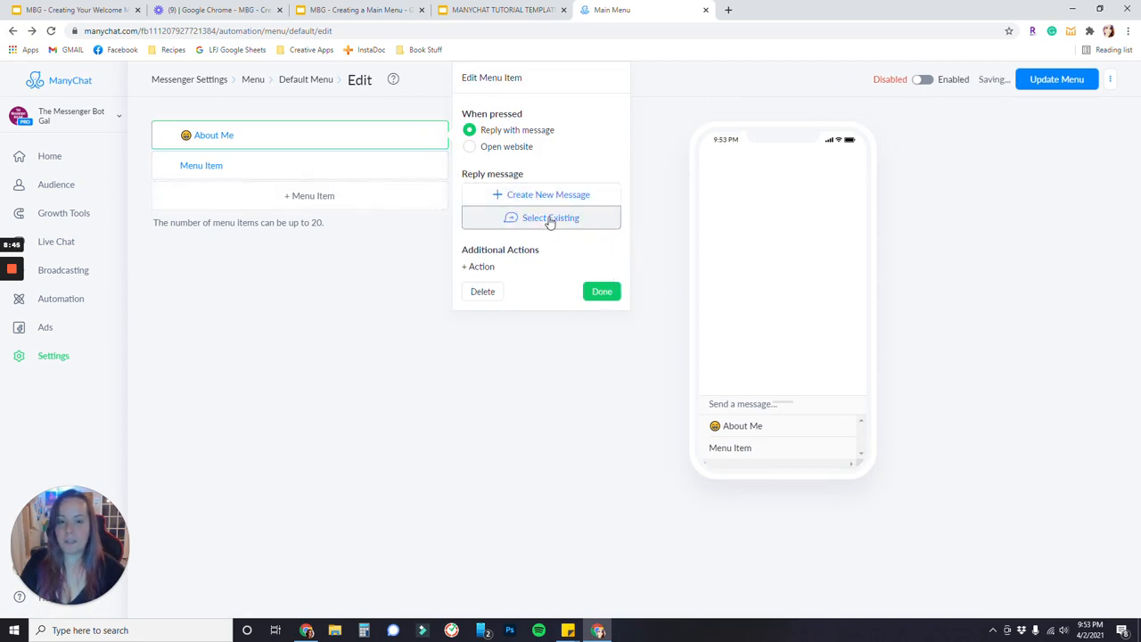
- Attach the existing About Me flow from the MAIN MENU folder as the About Me item's reply message
click(550, 218)
click(606, 250)
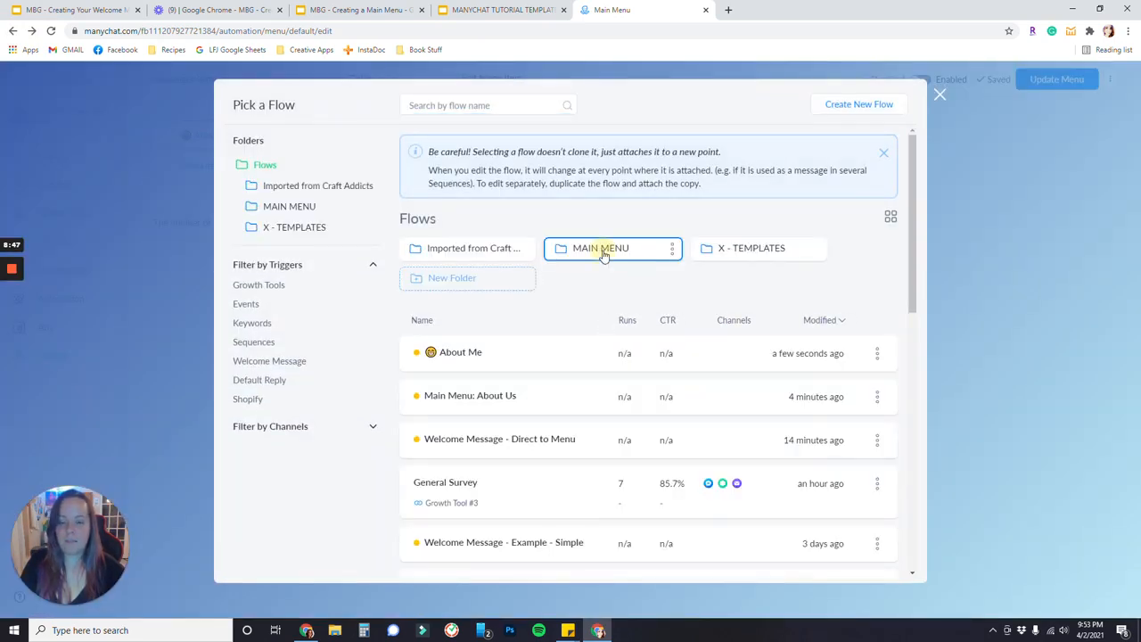
click(440, 322)
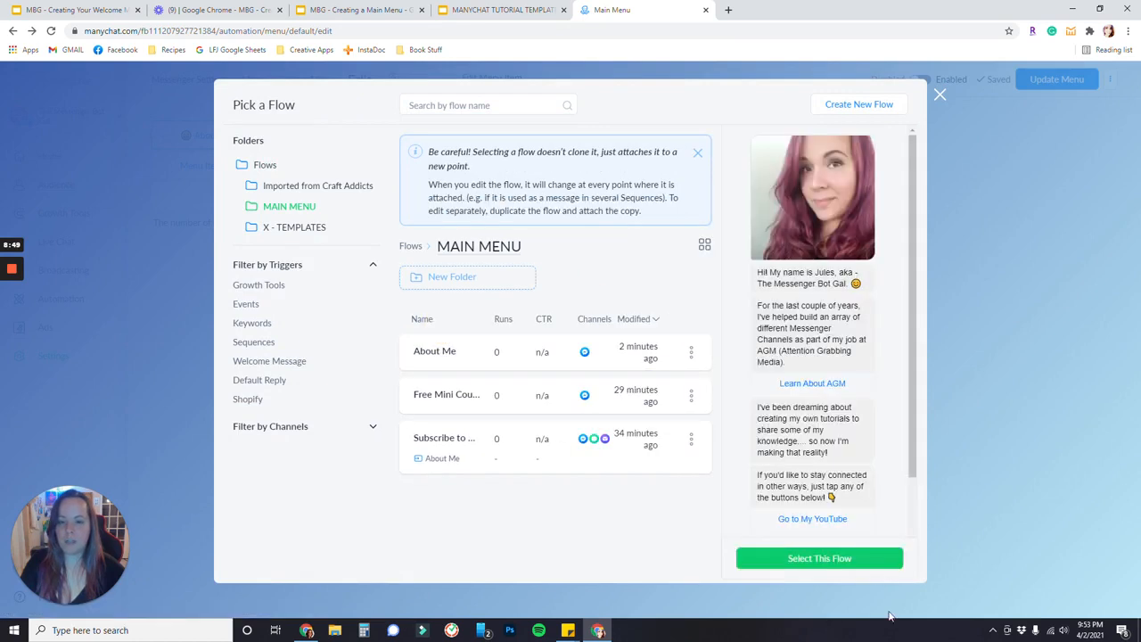
click(841, 562)
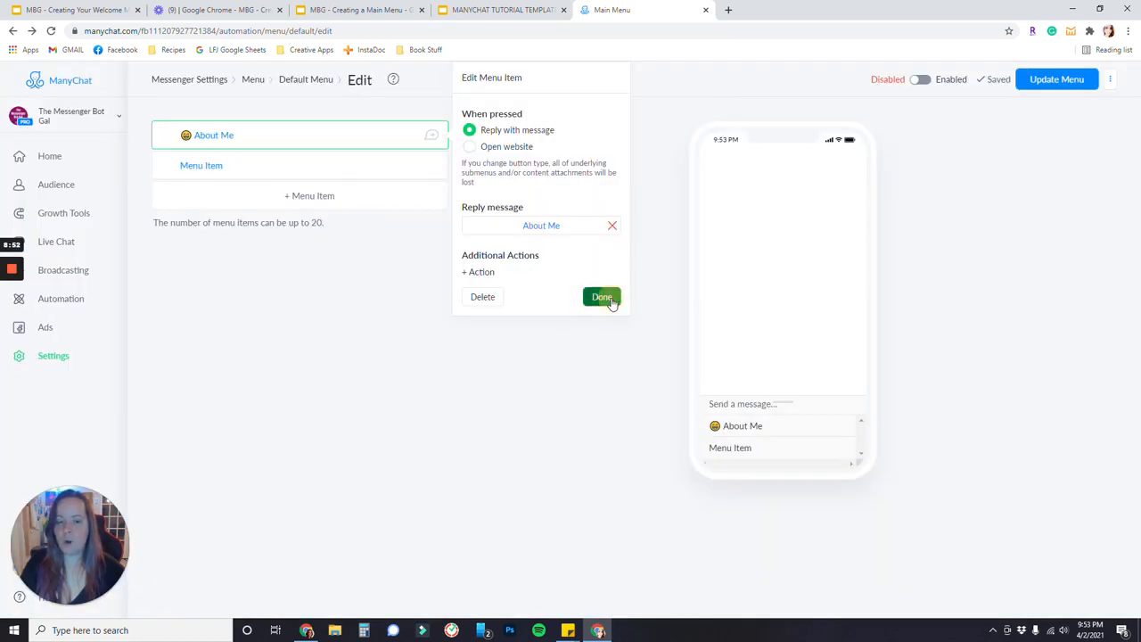
click(604, 297)
- Attach the Subscribe to SMS Notifications flow to the second menu item and title the item Get Notified with a warning sign emoji in front
click(227, 168)
click(501, 369)
click(817, 559)
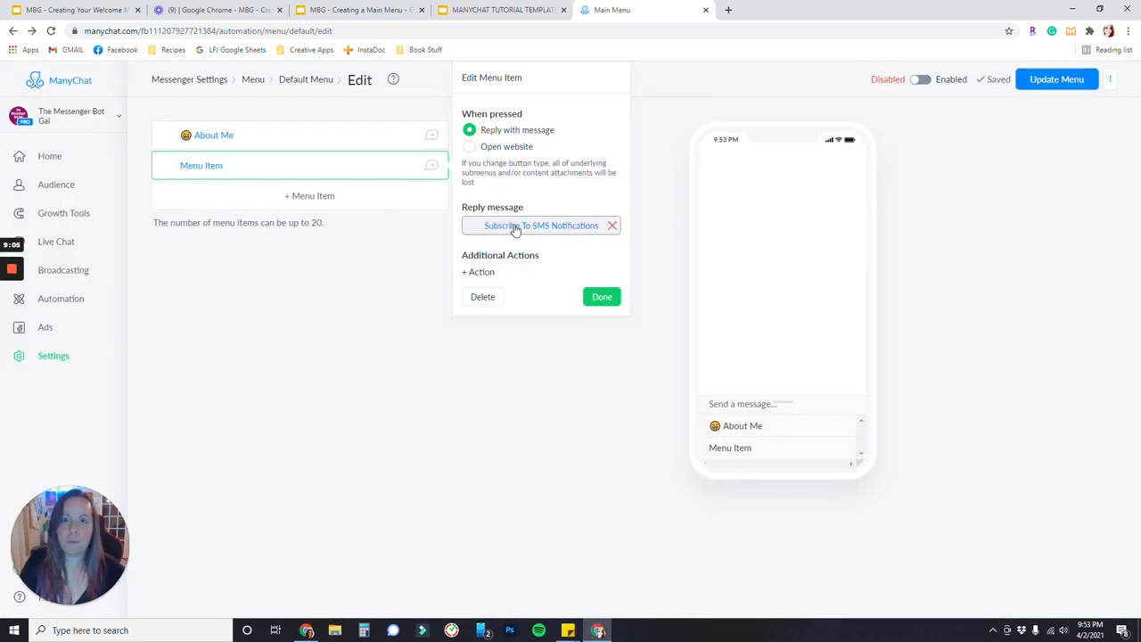
triple_click(192, 162)
text(S)
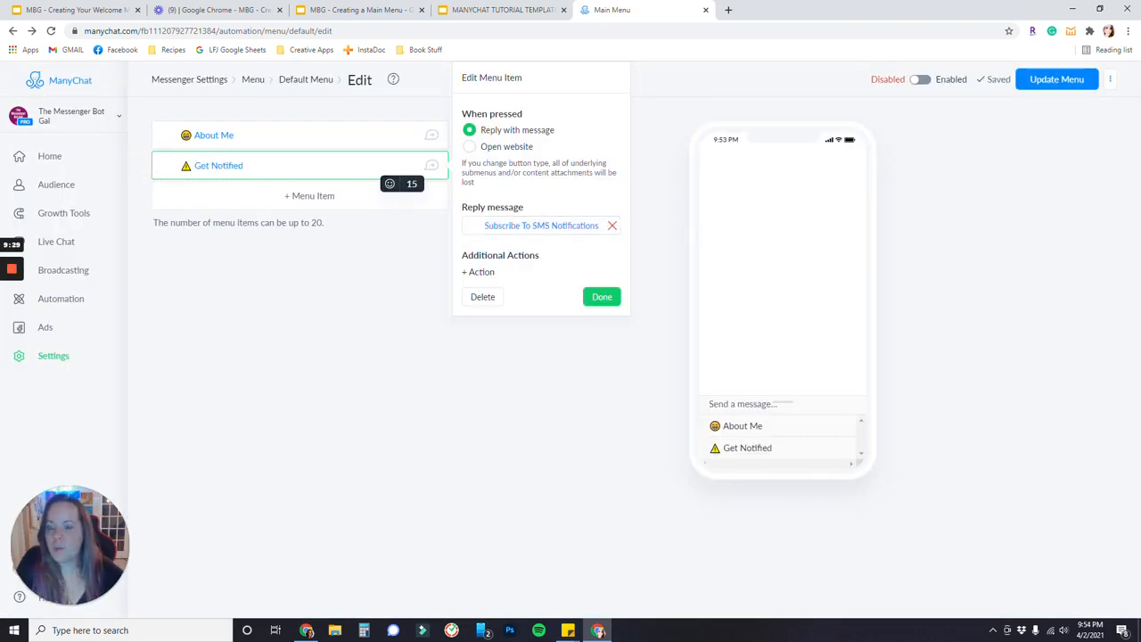
drag(245, 165, 188, 165)
click(300, 164)
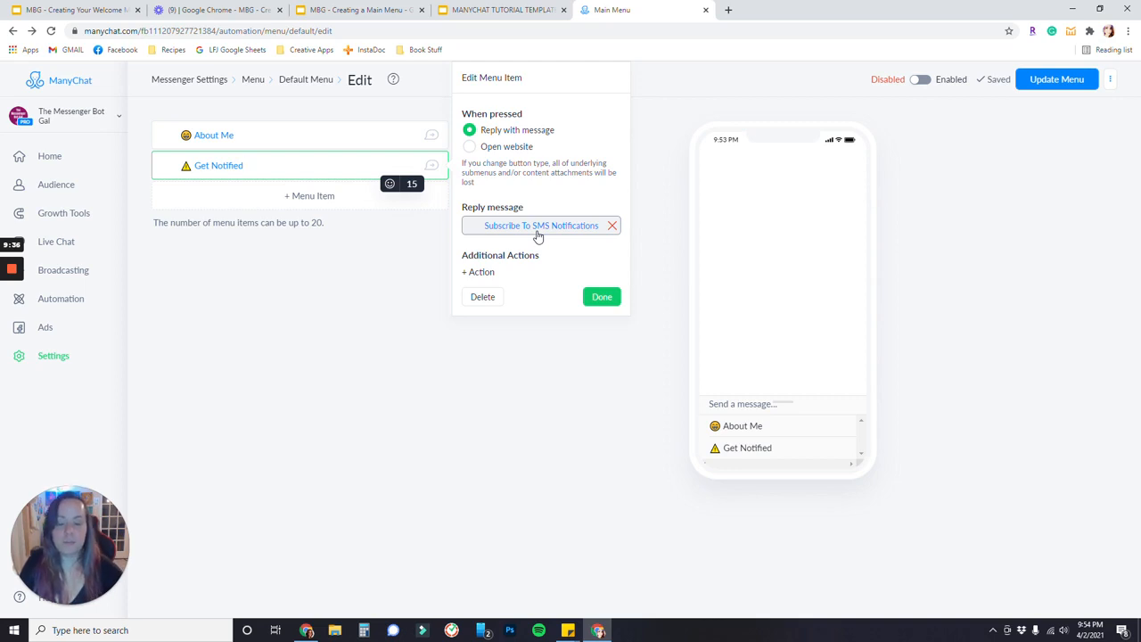
- Add a third menu item below Get Notified and title it FREE Mini Course
click(297, 196)
click(297, 196)
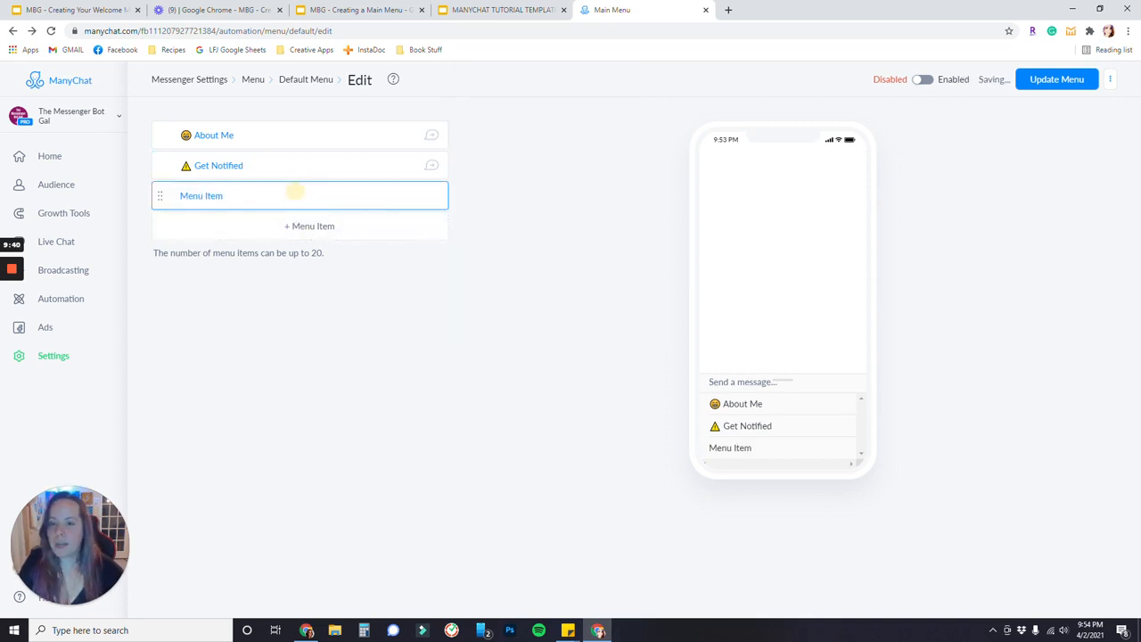
drag(237, 196, 169, 208)
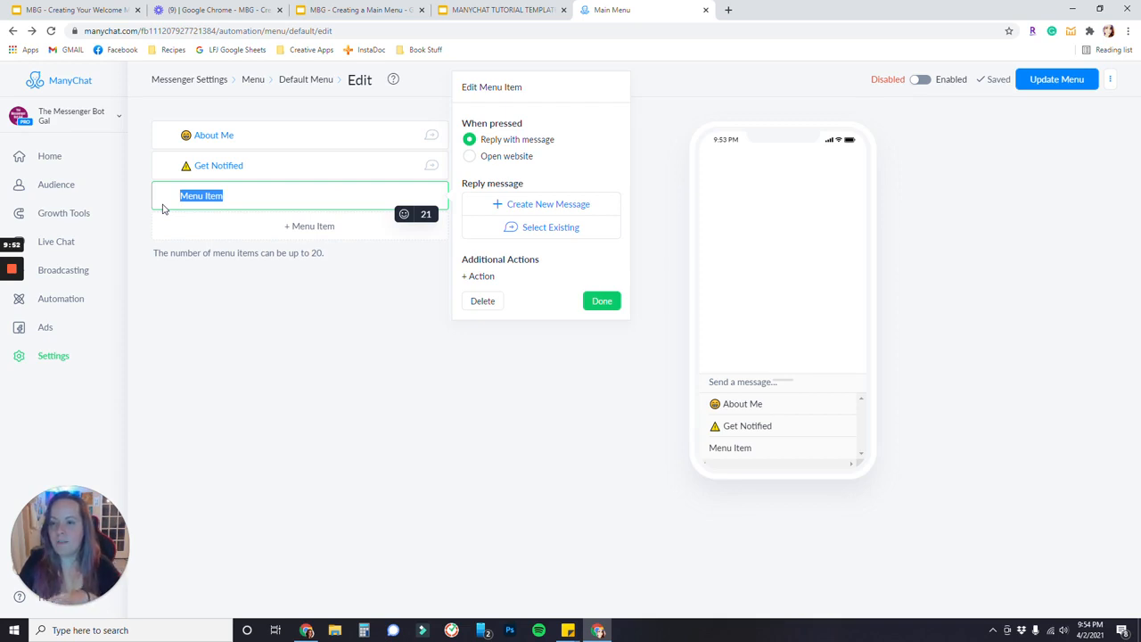
text(in)
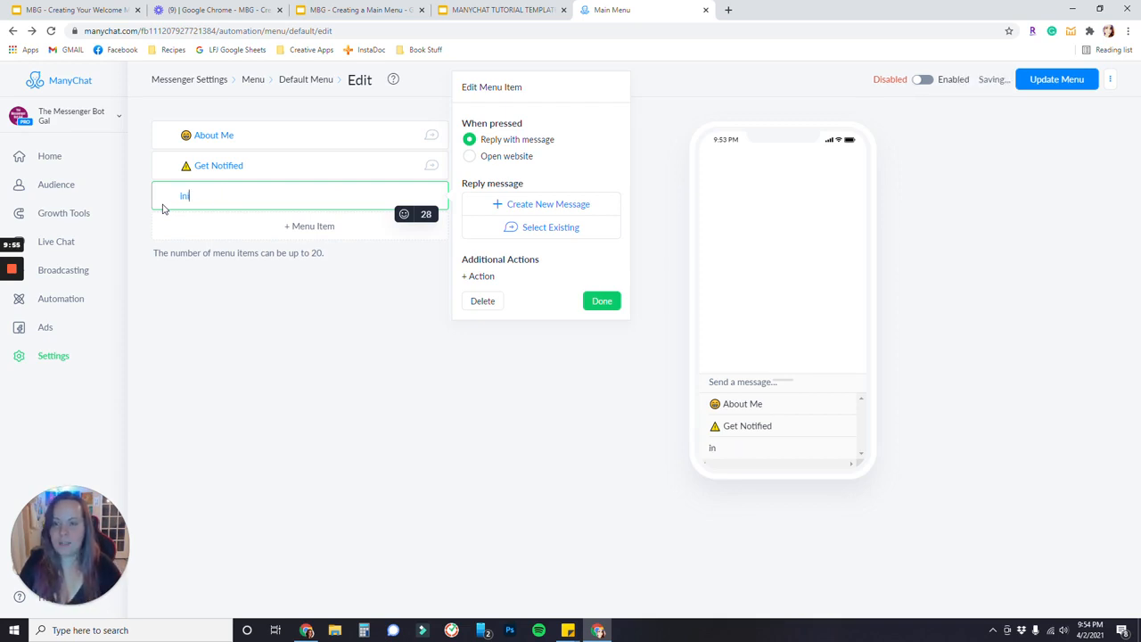
key(BackSpace)
key(BackSpace)
text(Mini)
key(BackSpace)
key(BackSpace)
key(BackSpace)
key(BackSpace)
text(FREE Mini)
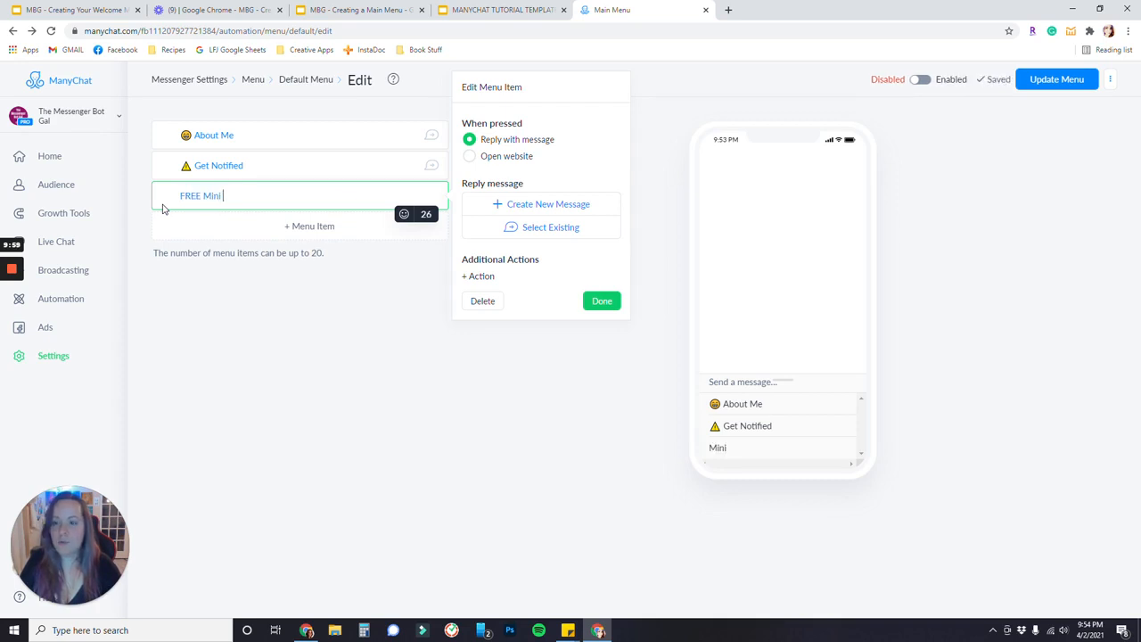
text( Course)
- Attach the existing Free Mini Course flow from the MAIN MENU folder as the FREE Mini Course item's reply message
click(535, 228)
click(606, 252)
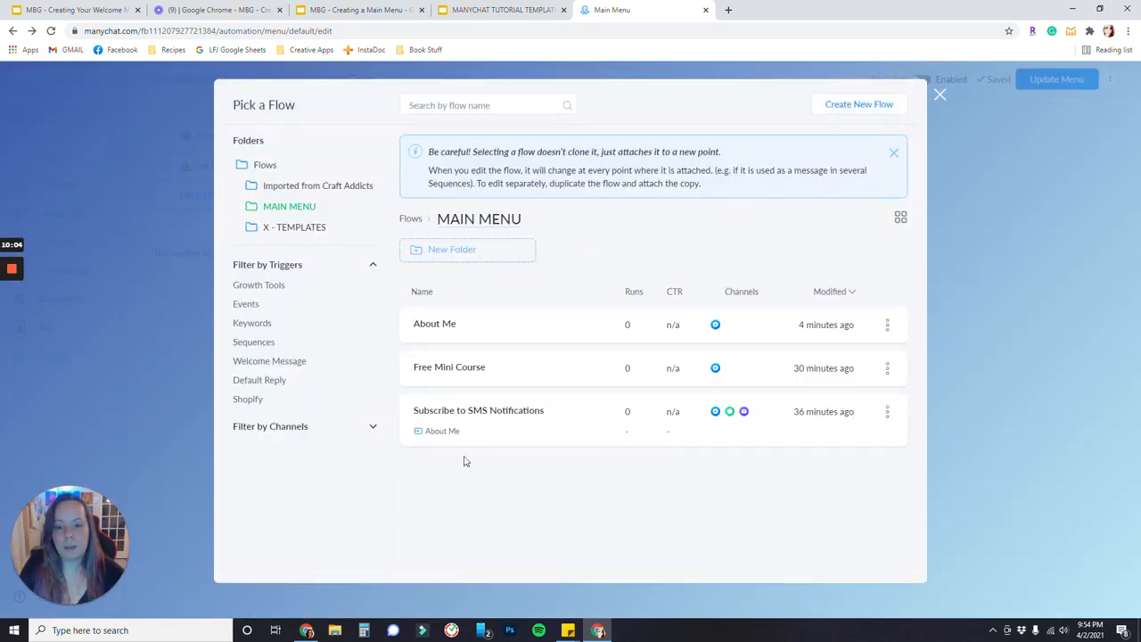
click(449, 367)
click(843, 557)
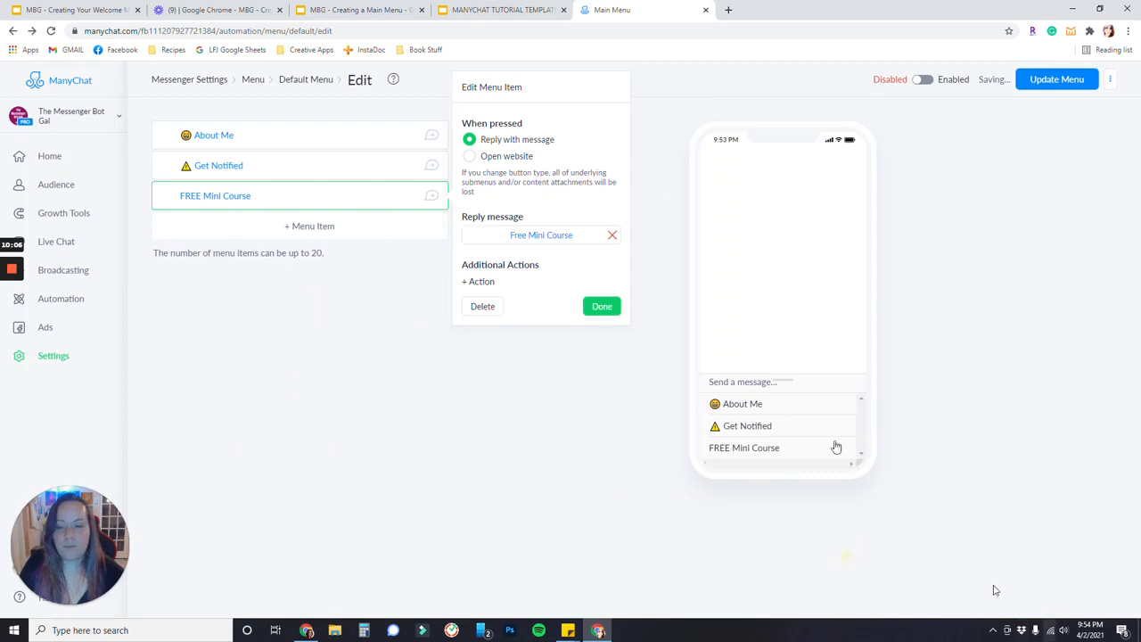
click(602, 305)
- Enable the Default Menu and publish its updated items
click(920, 79)
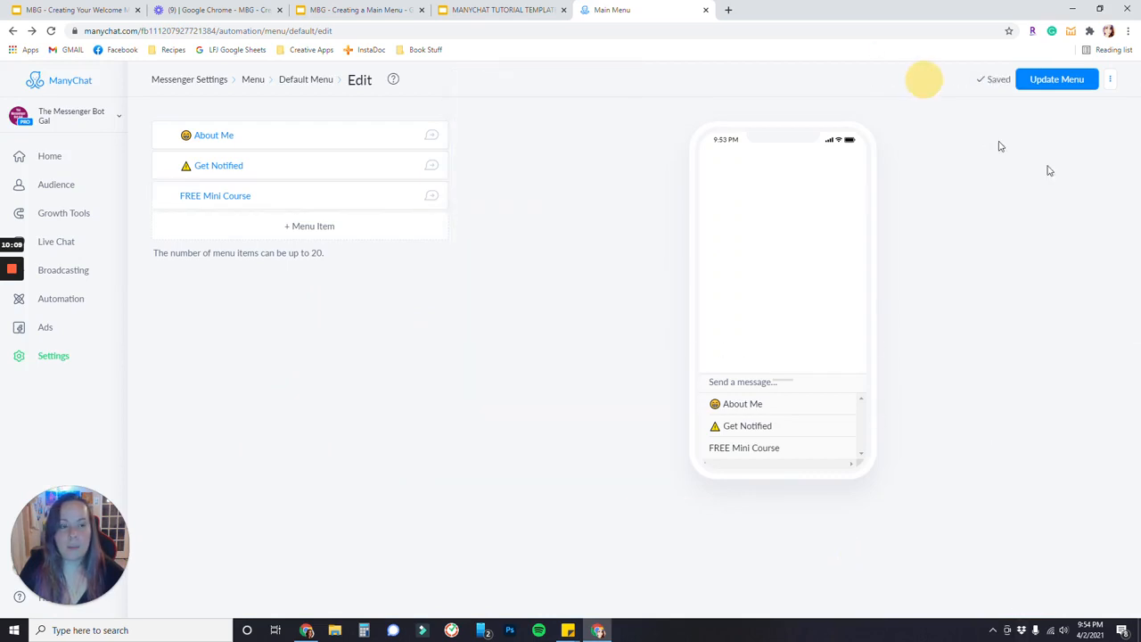
click(1054, 80)
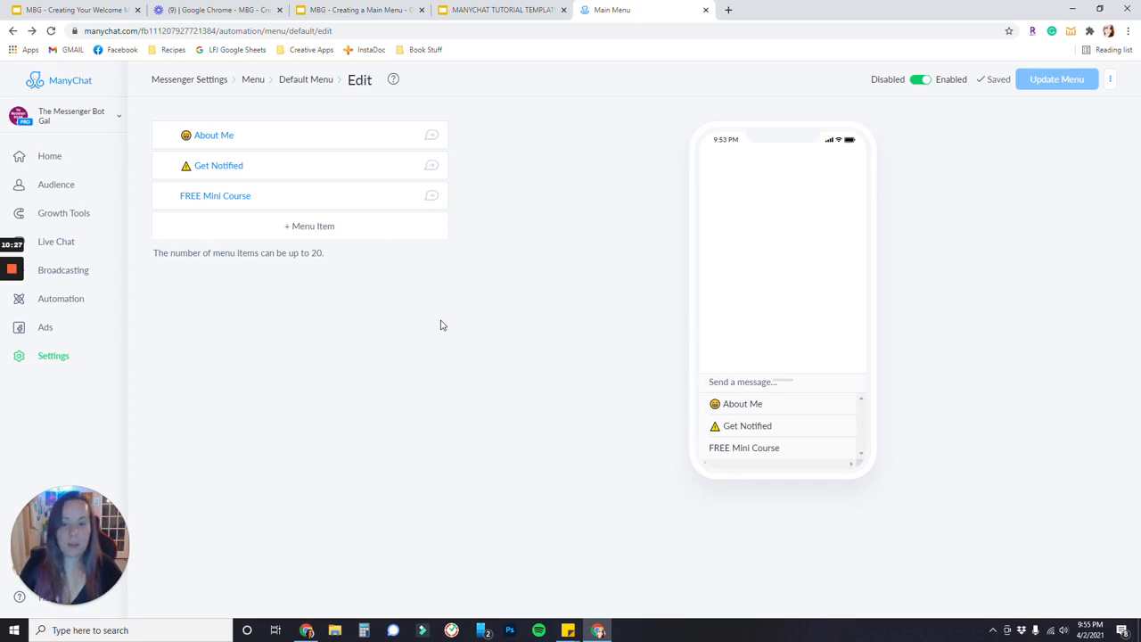
- Try adding three more blank menu items below FREE Mini Course, and delete them all
click(294, 228)
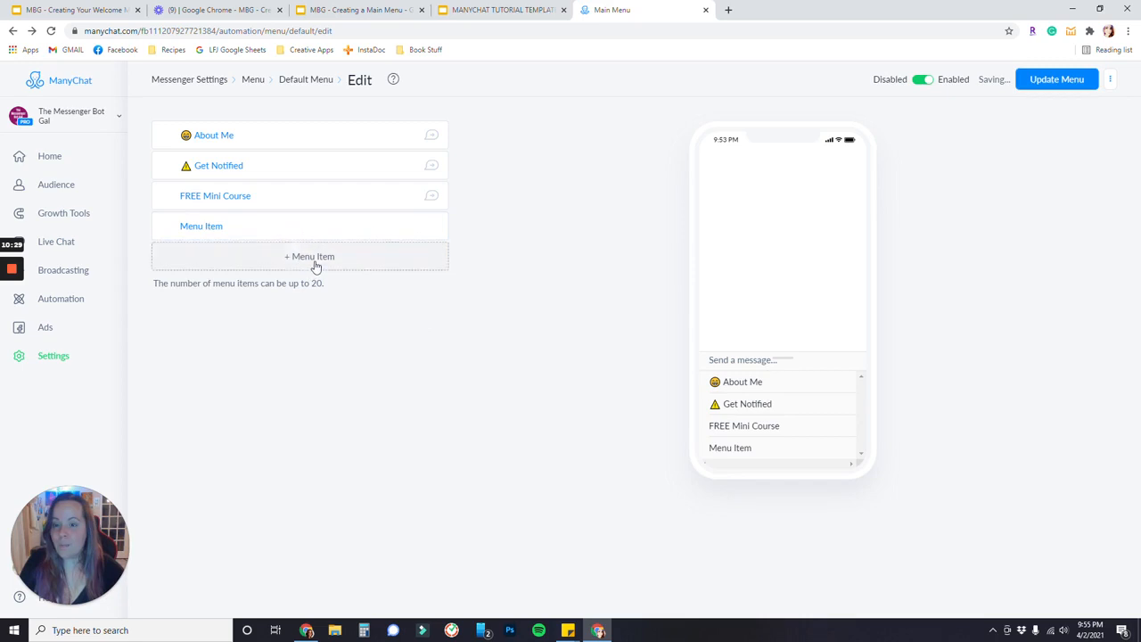
click(314, 258)
click(321, 287)
click(357, 226)
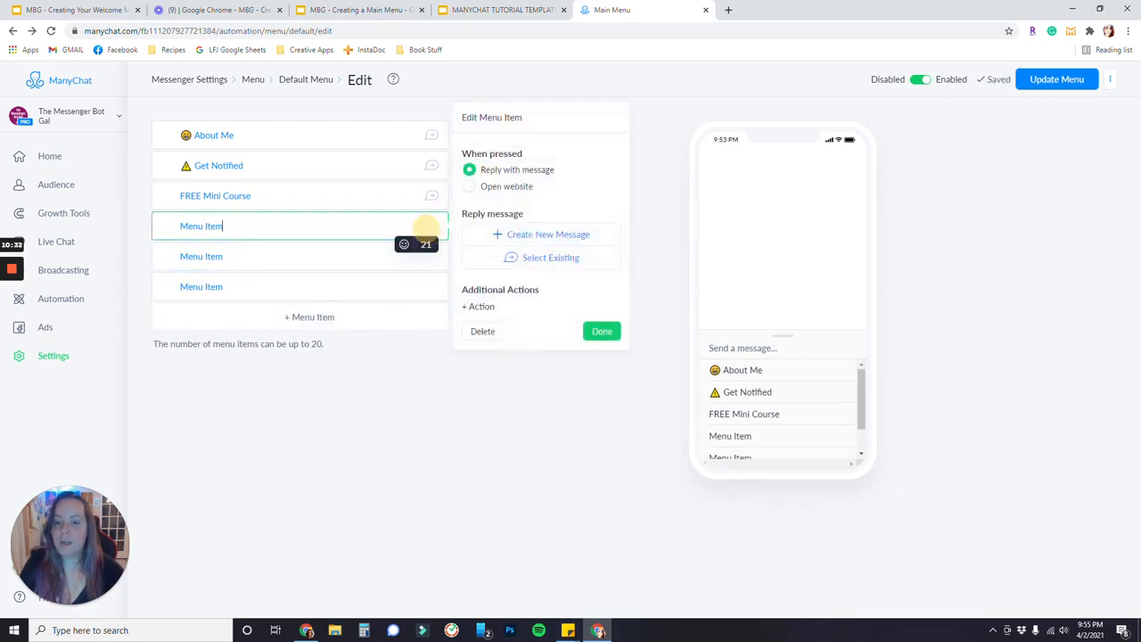
click(482, 330)
click(492, 334)
click(323, 230)
click(486, 332)
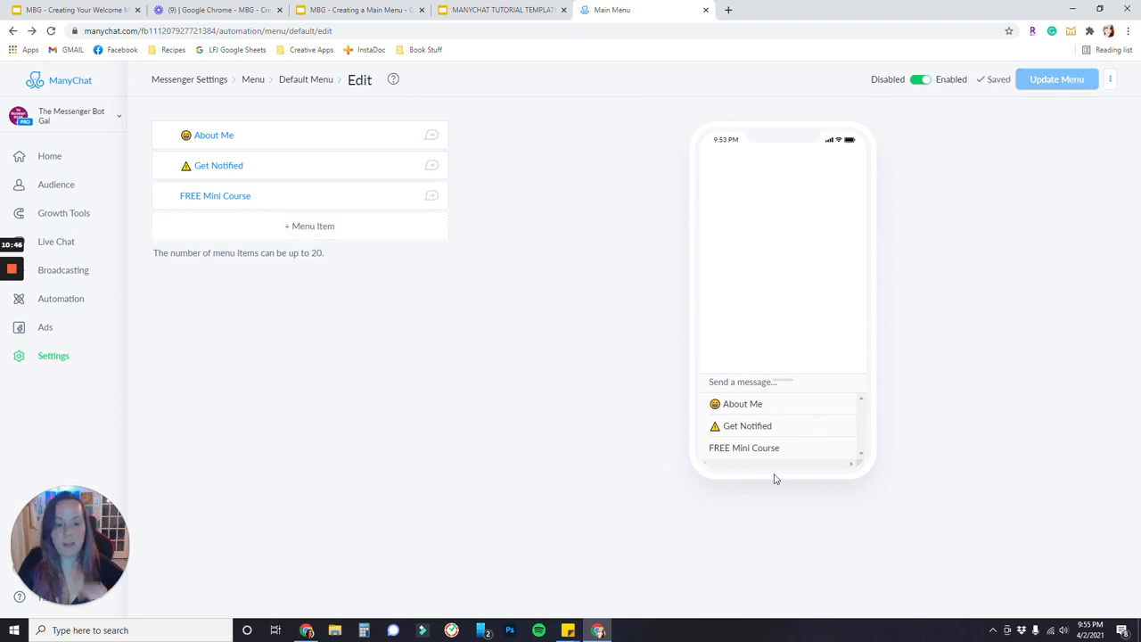